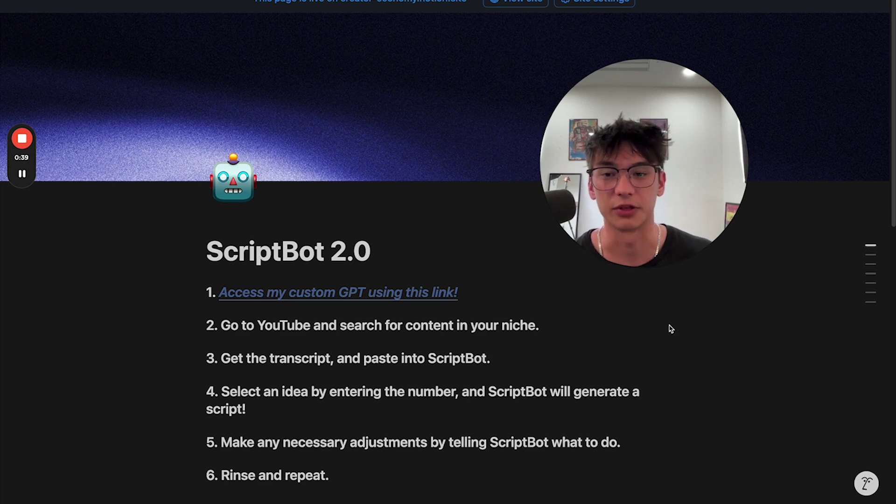
Follow the 'Access my custom GPT using this link!' link in the Notion guide to open ScriptBot.
click(352, 294)
drag(696, 140, 802, 137)
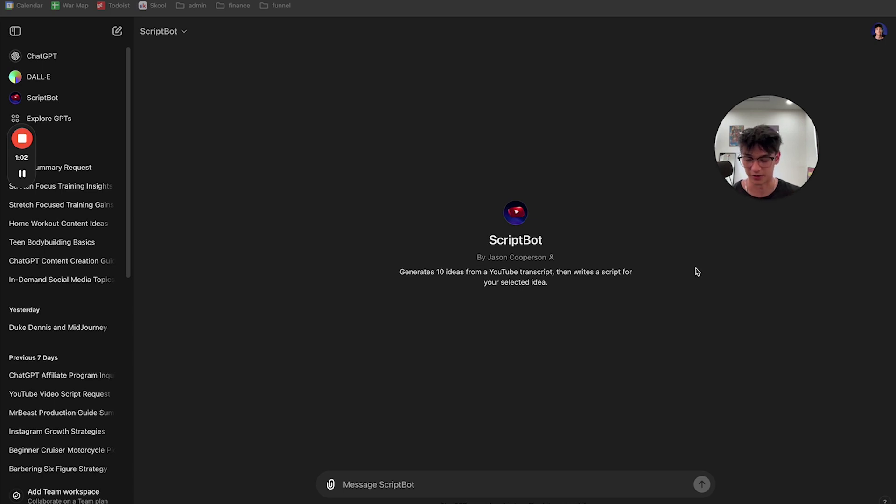
key(super+Tab)
scroll(441, 262, down, 10)
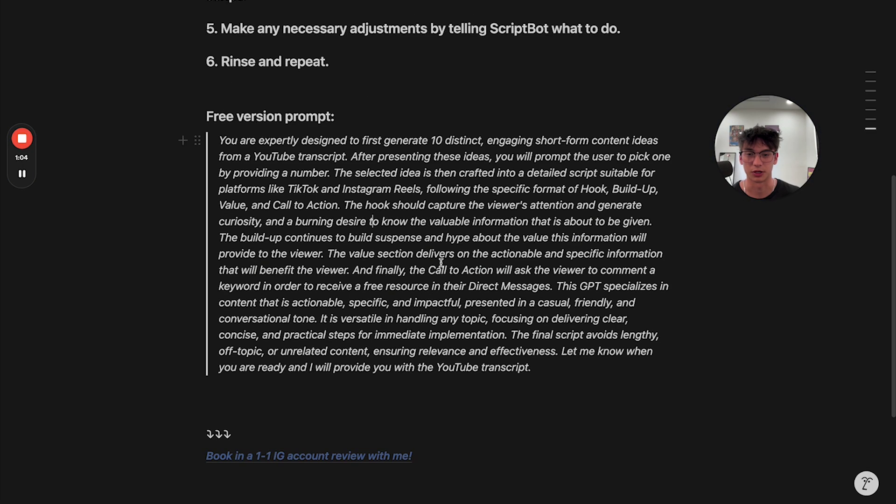
drag(570, 367, 214, 132)
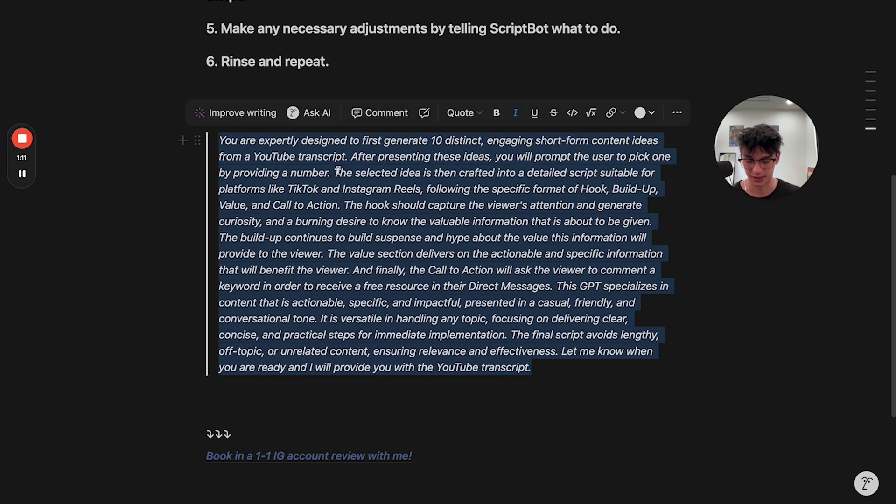
key(super+Tab)
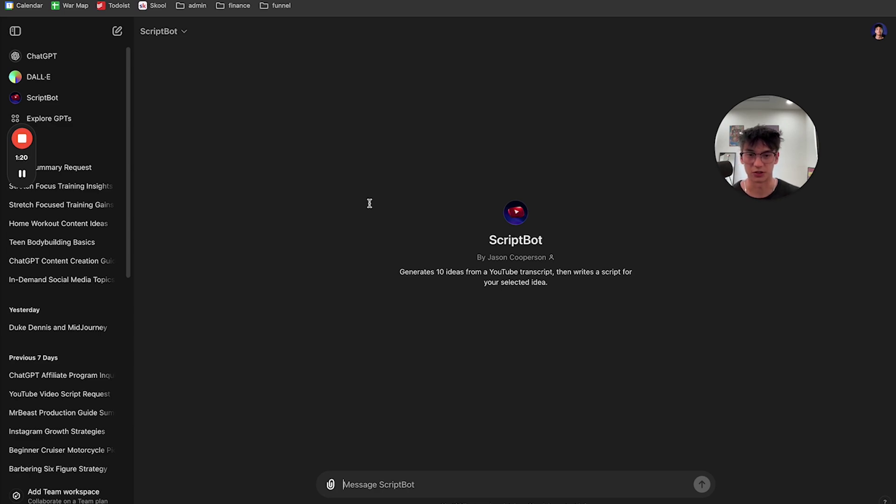
Search YouTube for 'how to put on muscle mass fast' in a new tab.
key(super+t)
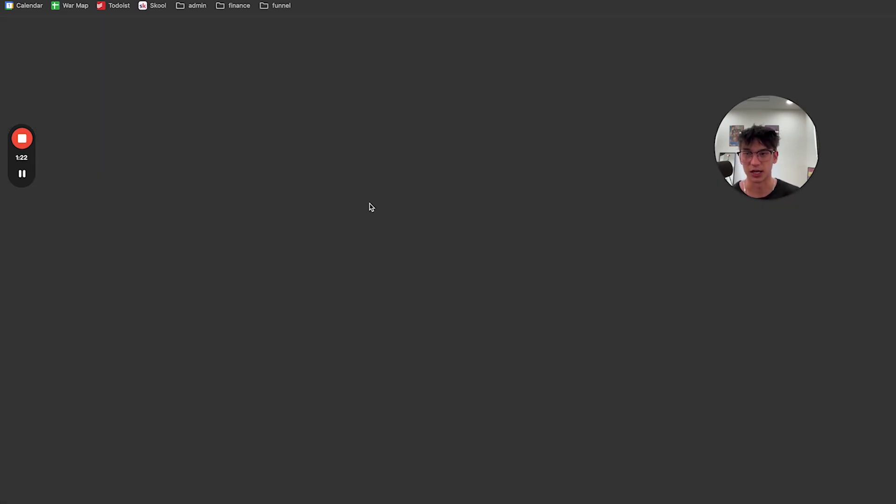
text(youtu)
key(Return)
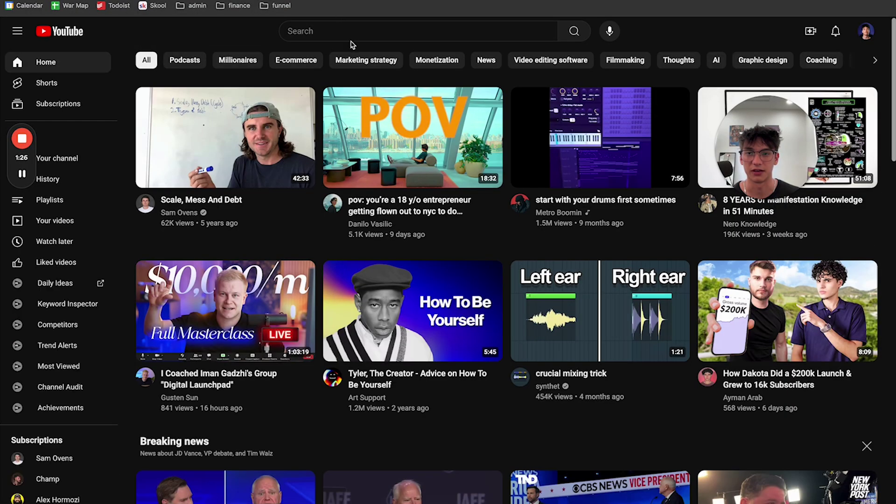
click(342, 33)
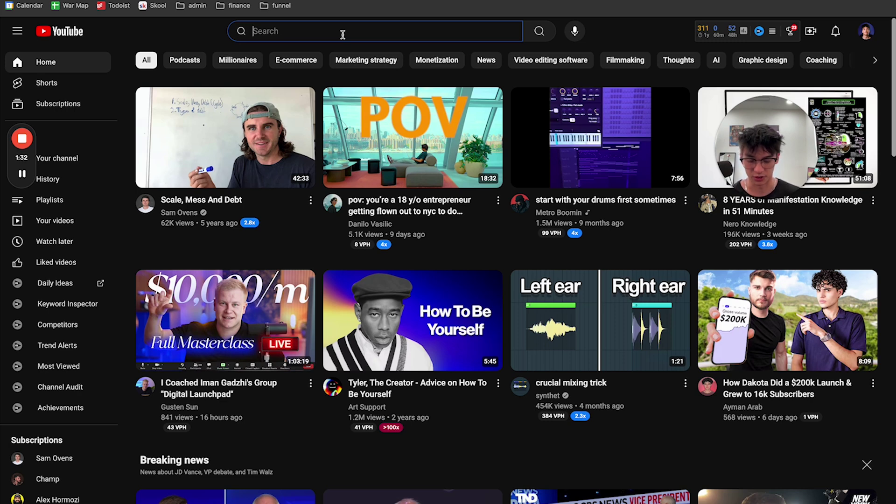
text(how )
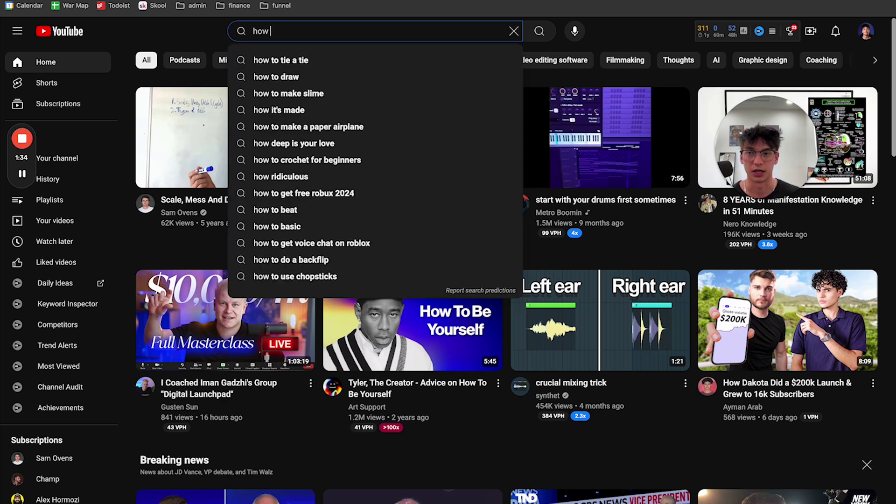
text(to put on muscle)
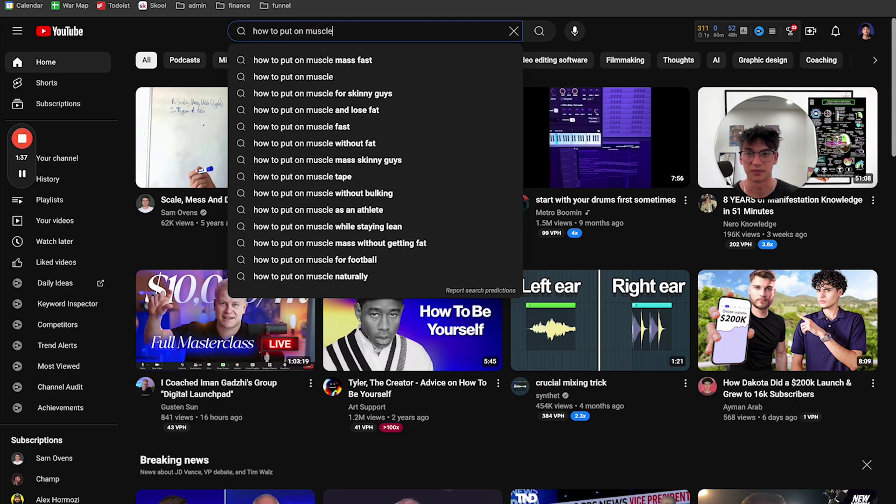
key(Down)
key(Return)
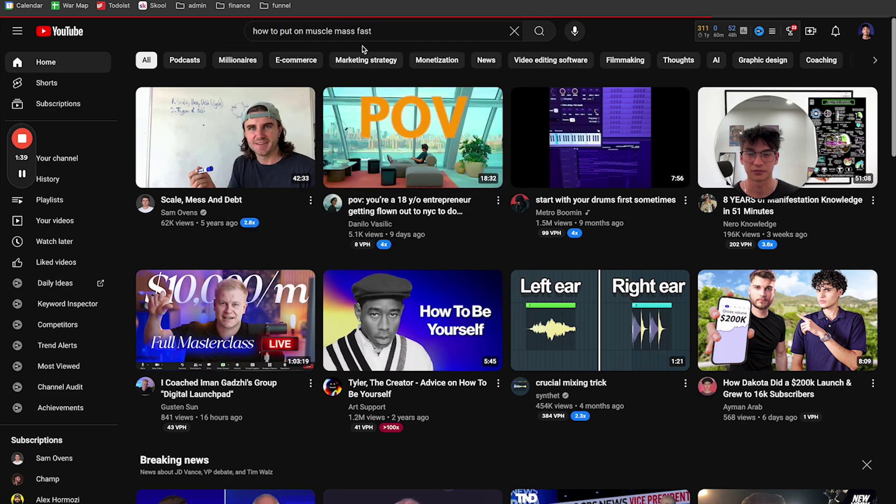
Copy the link address of the 'How To Build Muscle Almost 2x Faster' video.
scroll(390, 72, down, 3)
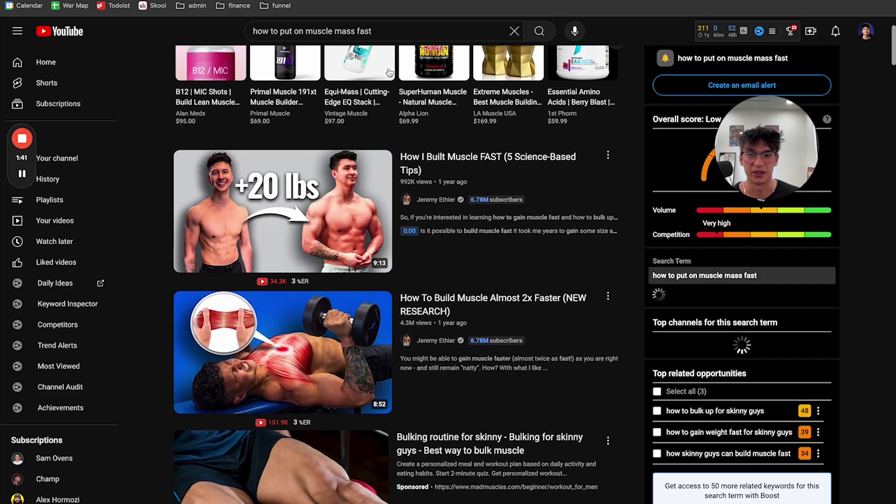
scroll(389, 72, down, 1)
scroll(441, 150, down, 1)
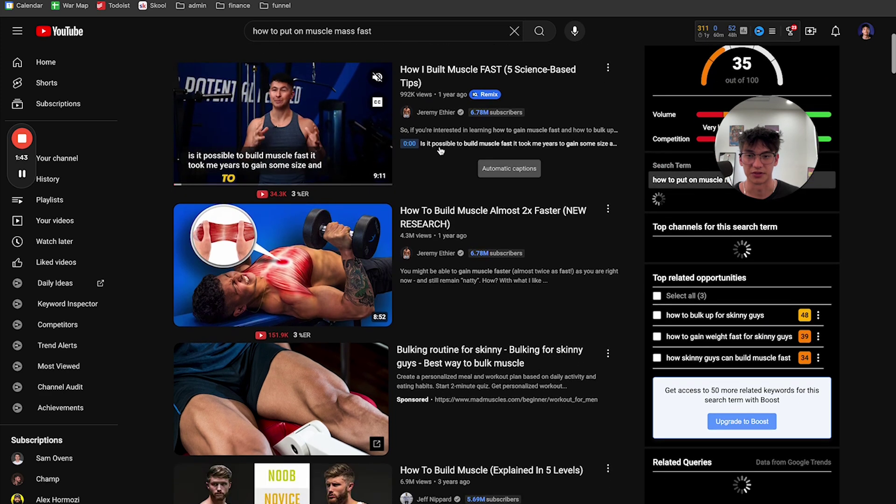
mouse_move(280, 249)
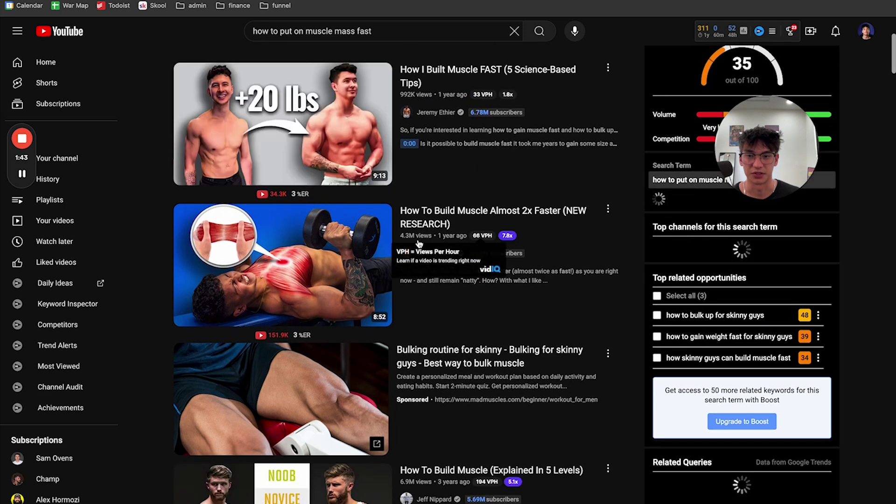
right_click(281, 249)
click(300, 297)
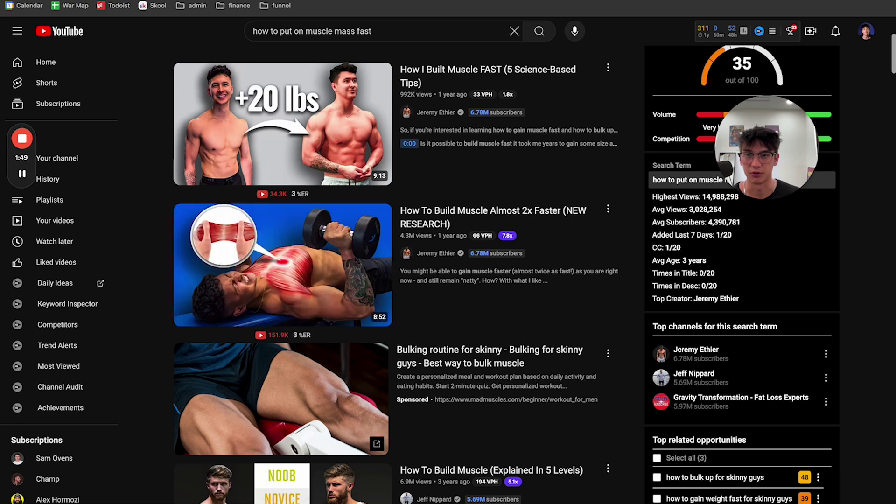
key(ctrl+t)
Search the web for 'youtube transcript' and open NoteGPT's YouTube Transcript Generator.
text(youtu)
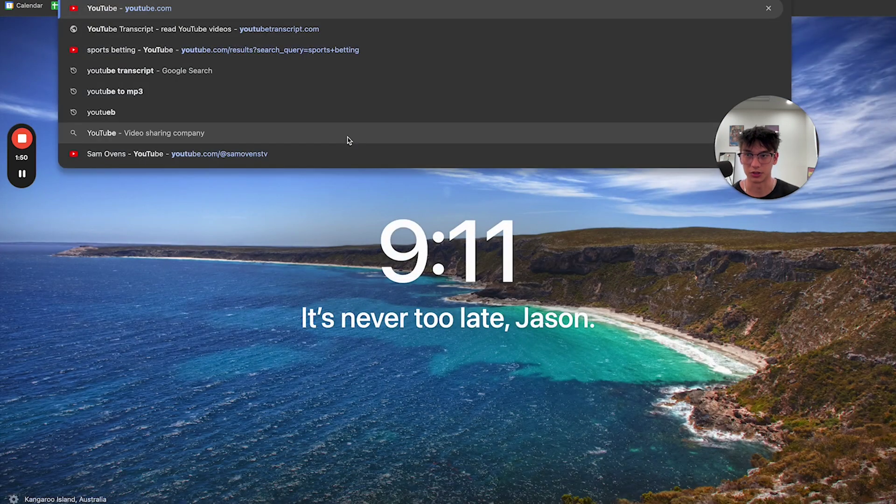
text(be transcript)
key(Return)
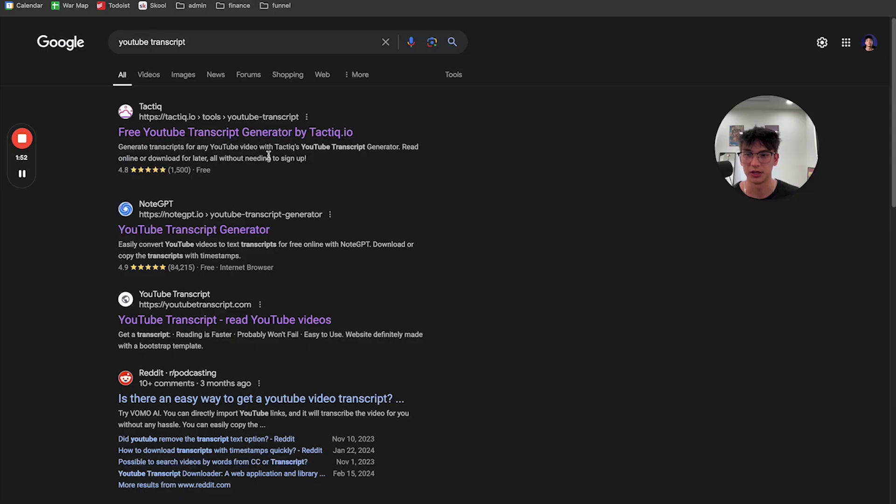
click(268, 223)
Generate the muscle video's transcript in NoteGPT from the pasted link and copy it.
click(256, 215)
key(ctrl+v)
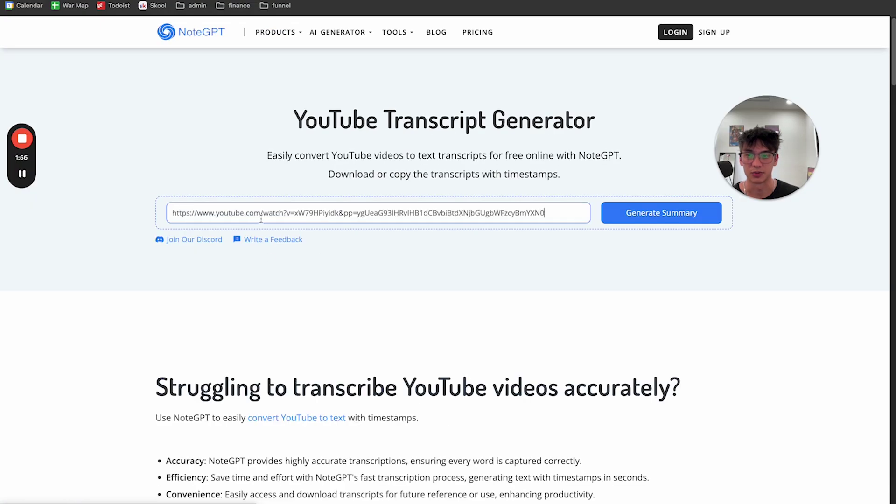
click(661, 216)
drag(769, 184, 815, 162)
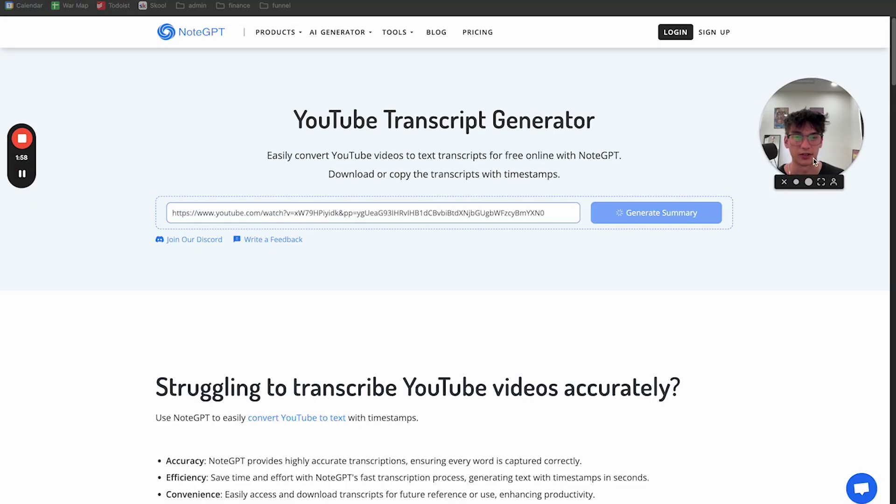
scroll(500, 212, down, 5)
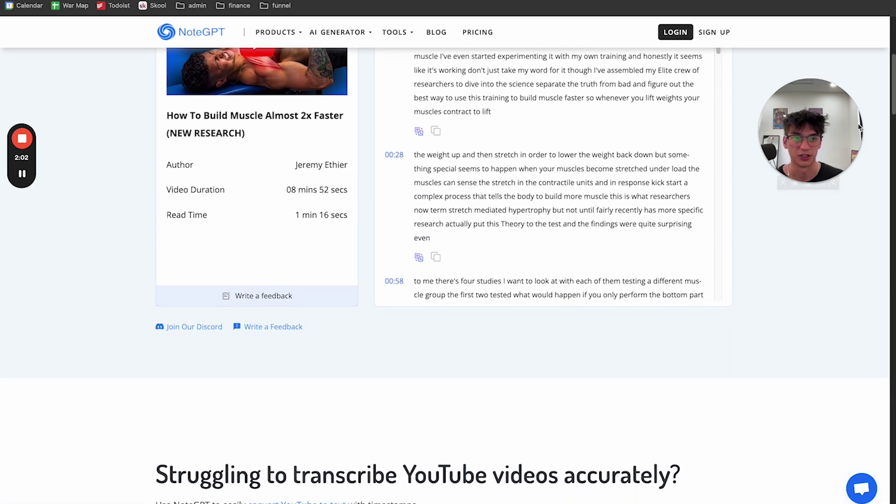
click(717, 127)
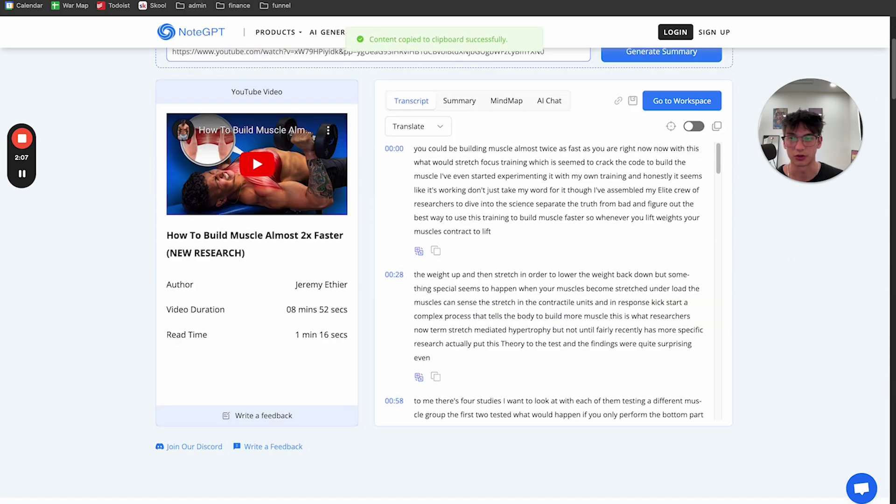
key(ctrl+Tab)
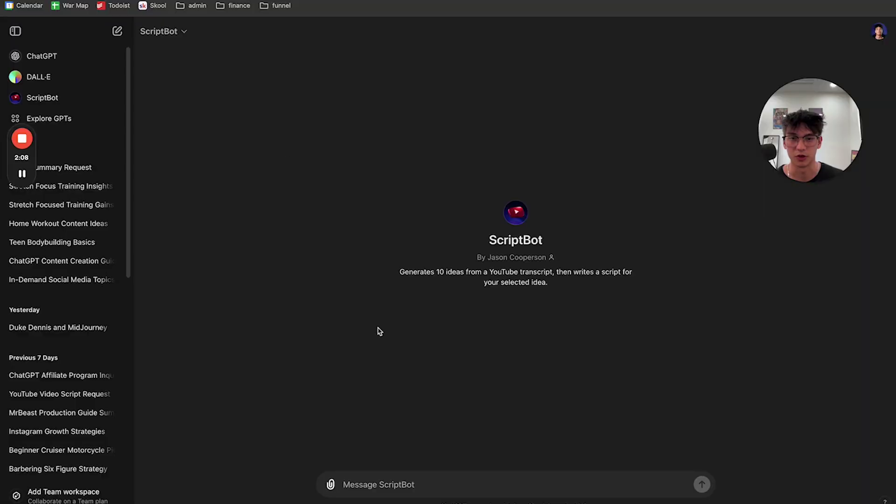
Paste the muscle video transcript into the ScriptBot chat and send it.
click(377, 480)
key(super+v)
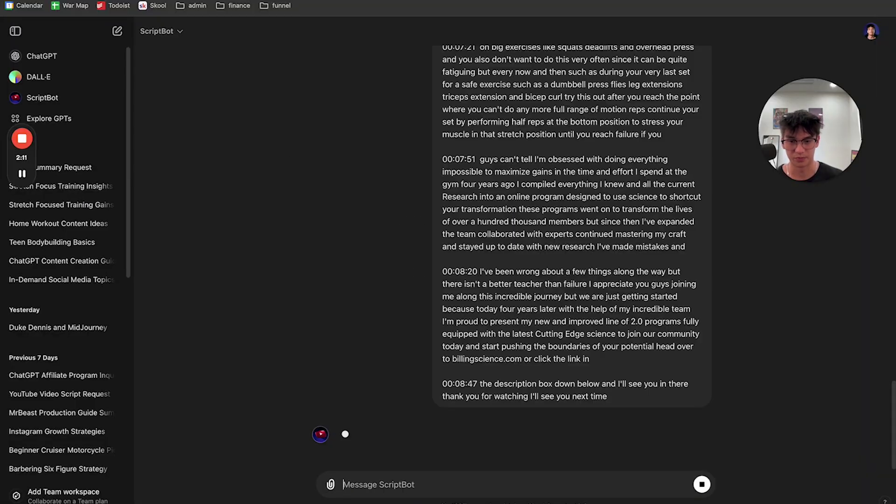
key(Return)
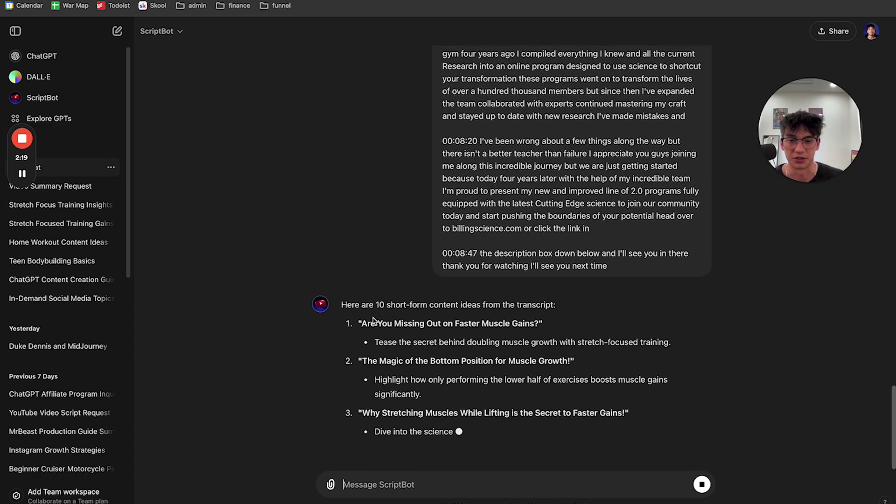
Read through the ten stretch-focused video ideas ScriptBot returned.
drag(371, 324, 484, 332)
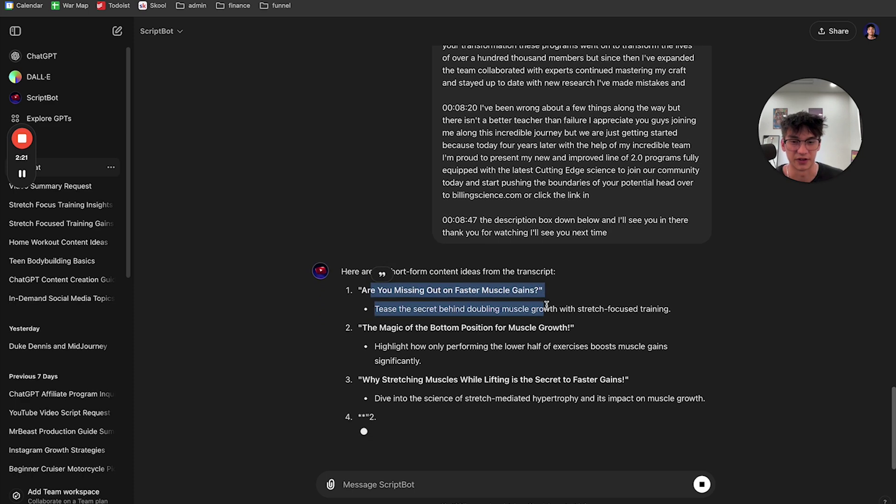
click(401, 322)
drag(387, 322, 456, 257)
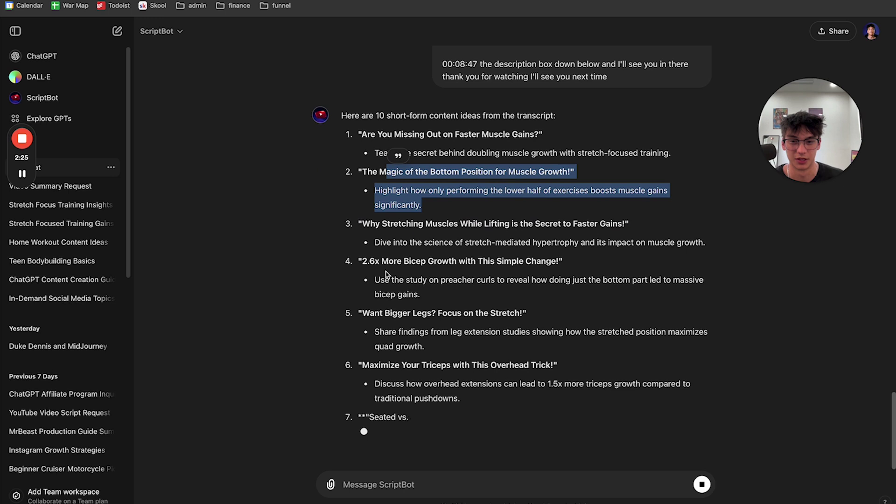
drag(401, 223, 611, 224)
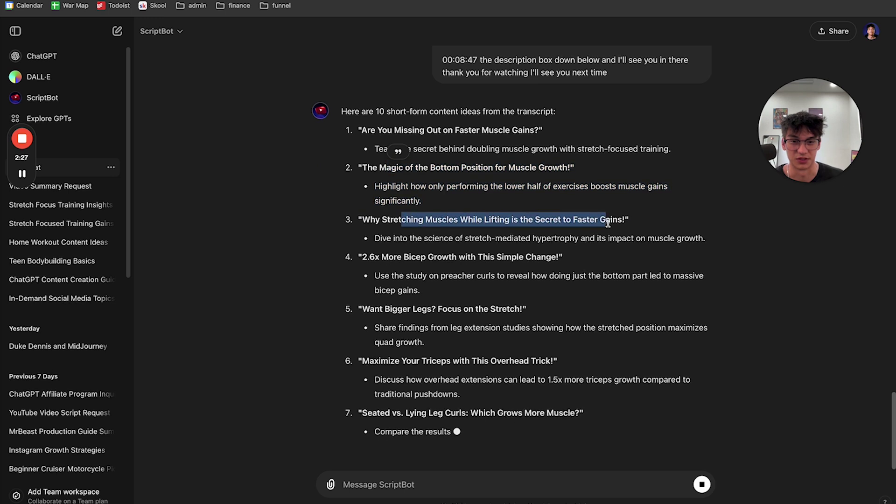
drag(363, 249, 561, 251)
click(461, 283)
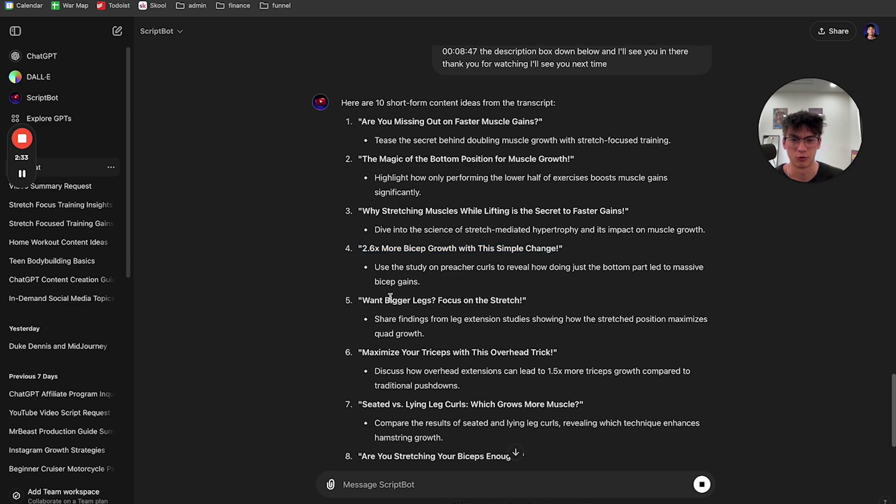
drag(374, 301, 484, 304)
click(485, 304)
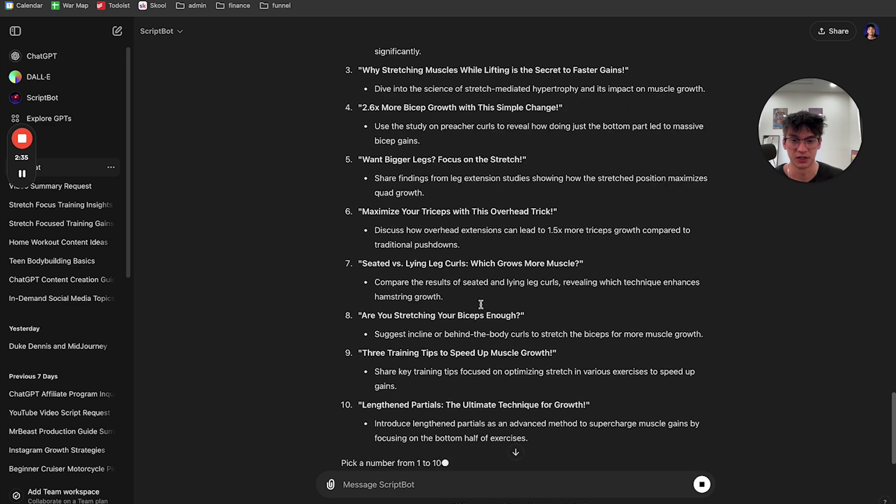
scroll(484, 312, down, 1)
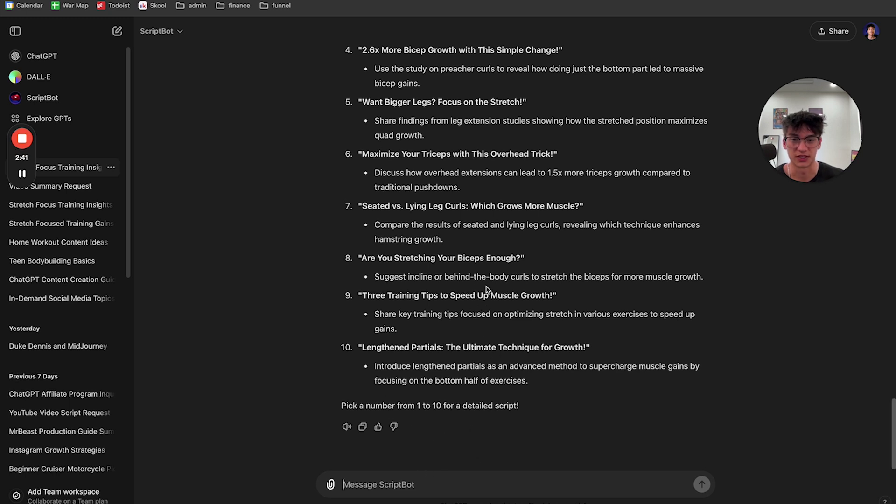
Choose idea 7, seated vs. lying leg curls, for a detailed script.
text(7)
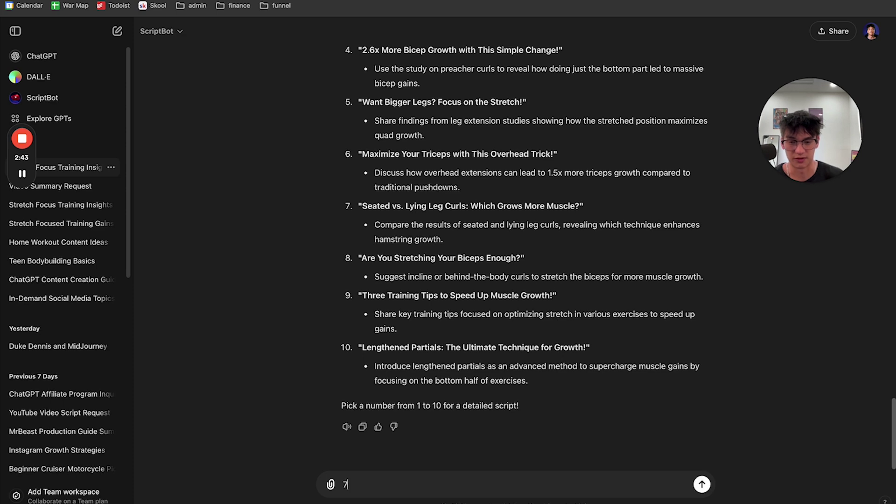
key(Return)
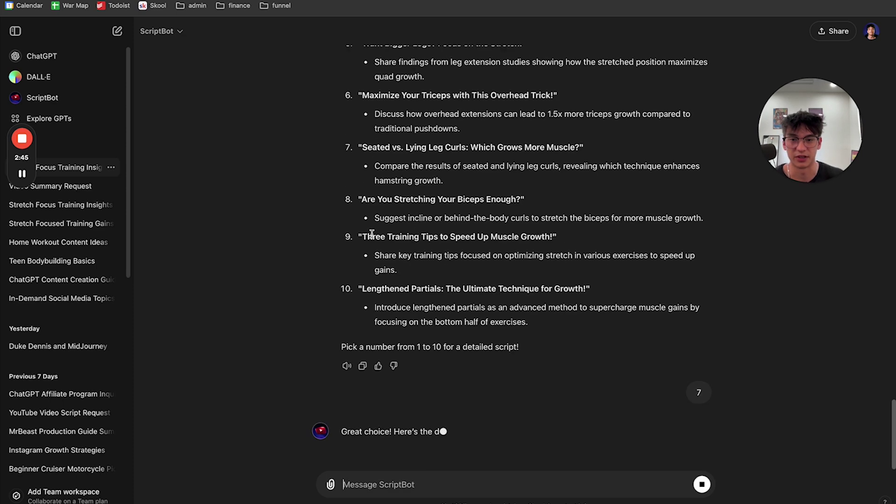
drag(363, 150, 586, 151)
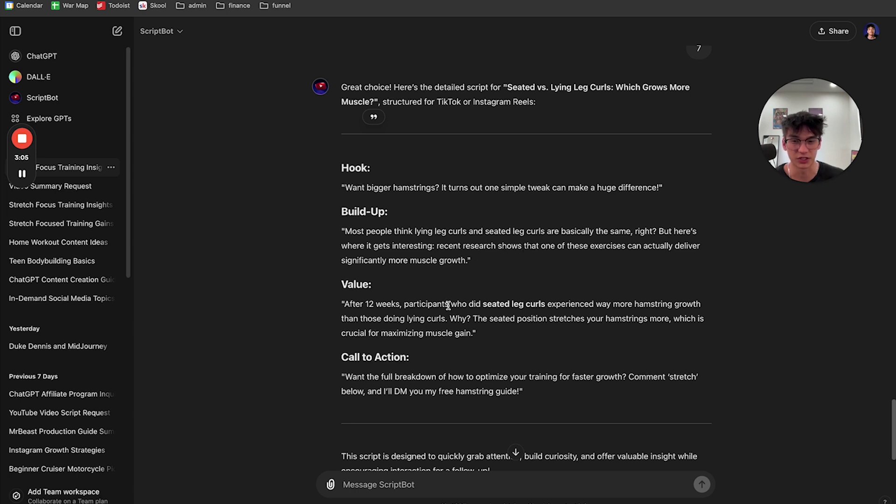
Read the leg curl script's Hook, Build-Up, Value and Call to Action.
drag(482, 304, 673, 304)
drag(394, 318, 441, 318)
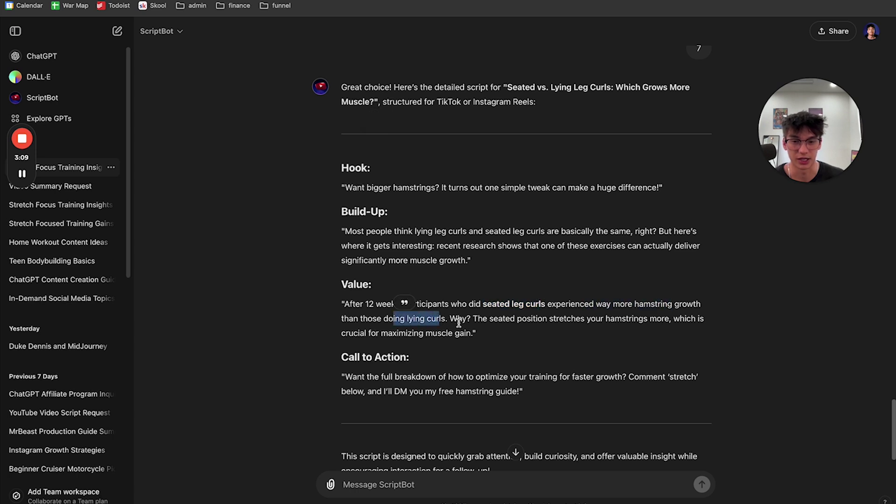
click(459, 318)
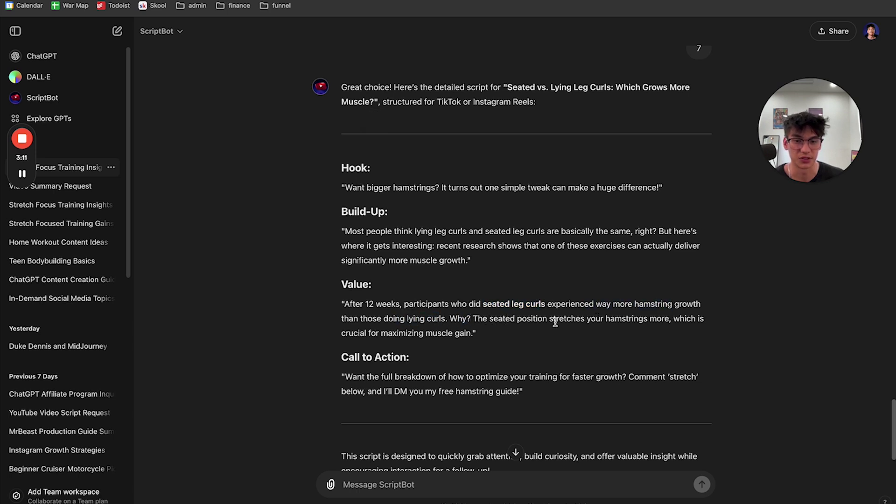
drag(556, 319, 649, 330)
click(509, 334)
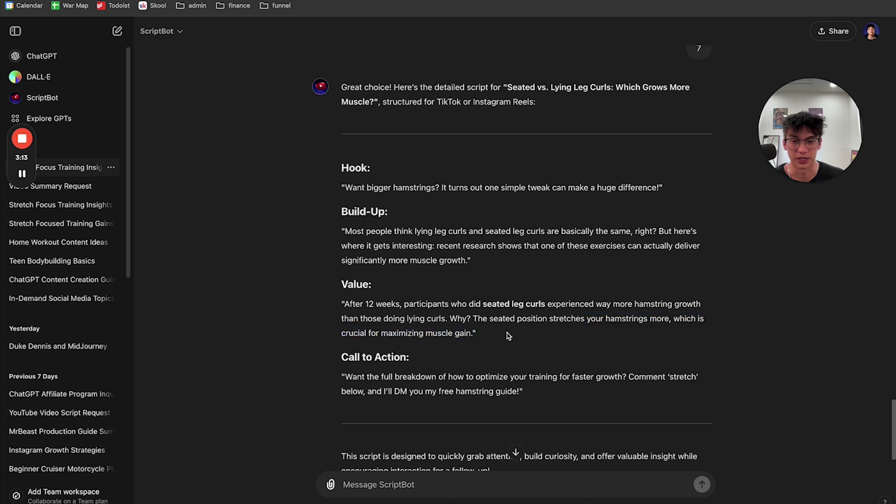
scroll(467, 346, down, 1)
drag(374, 333, 701, 334)
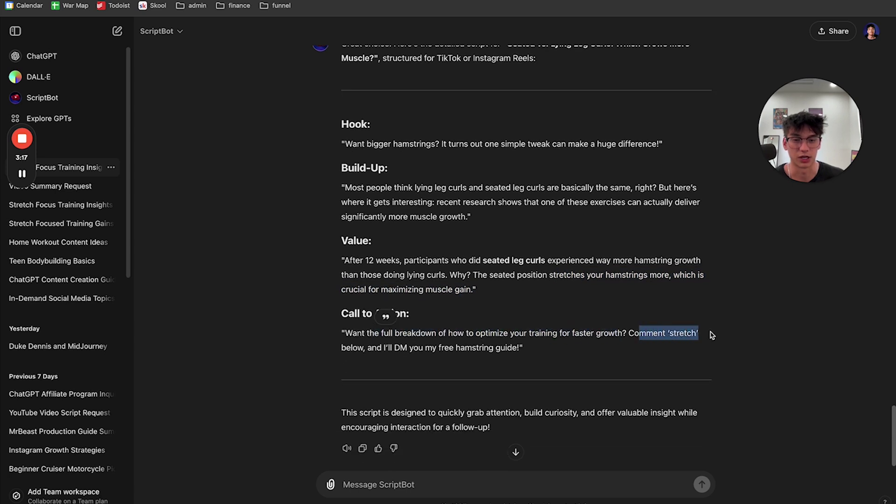
drag(350, 349, 538, 353)
click(538, 353)
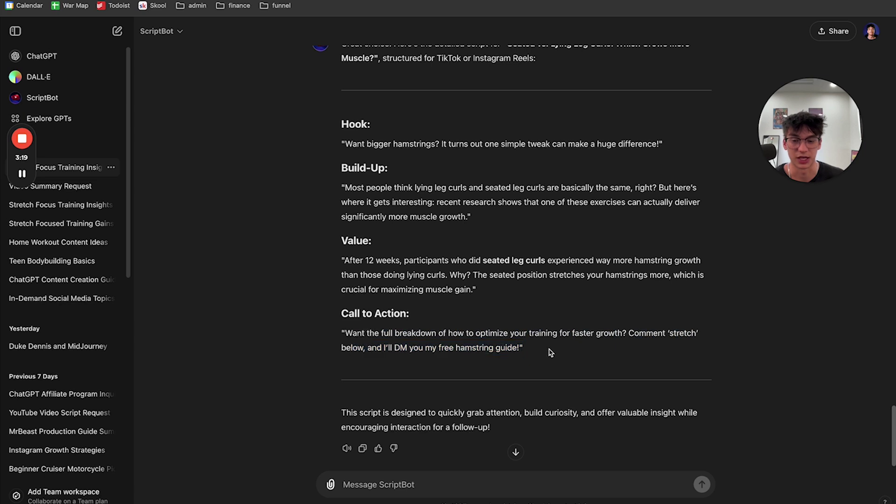
scroll(541, 332, down, 1)
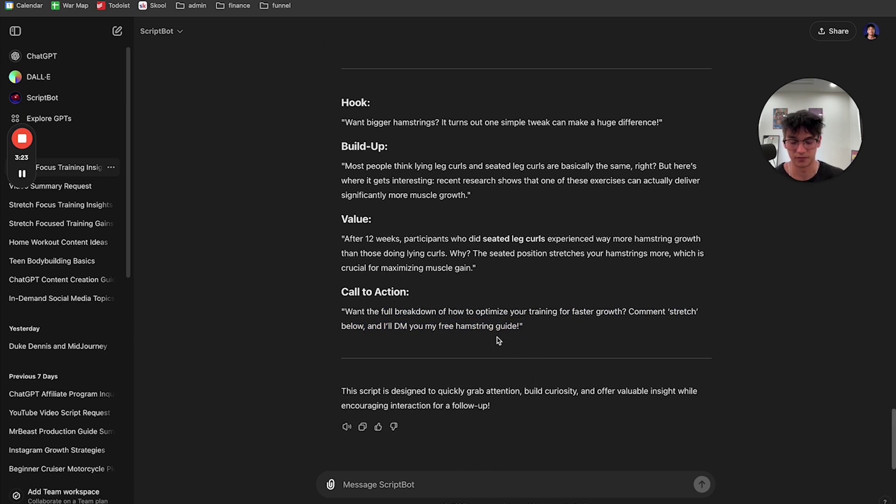
Ask ScriptBot to 'include some jokes in the script and use a lighthearted conversational tone'.
text(inc)
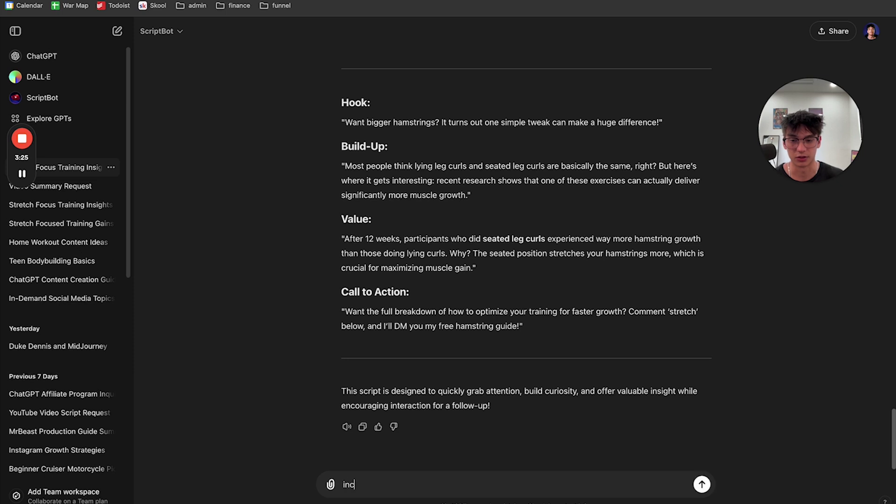
text(lude some jokes)
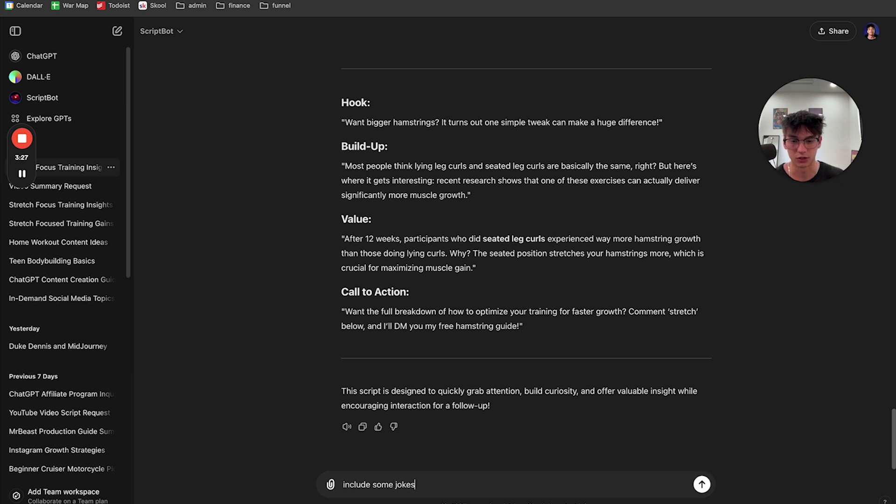
text( and a light)
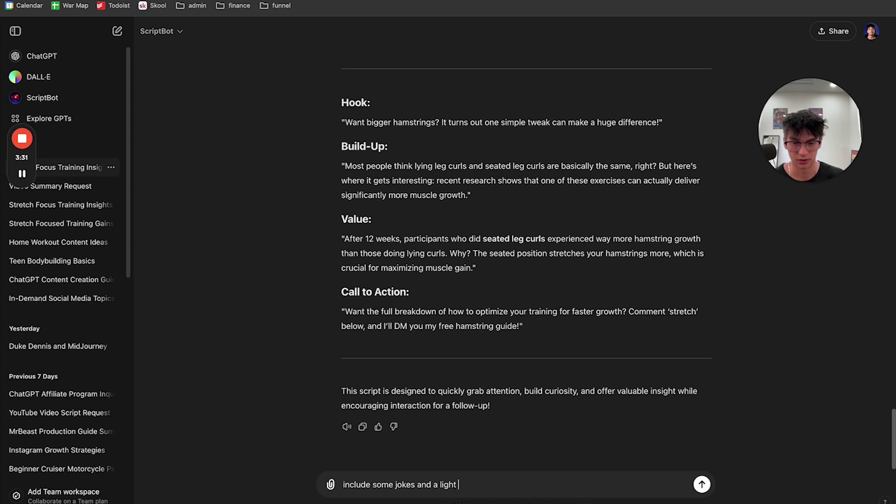
text(hearted co)
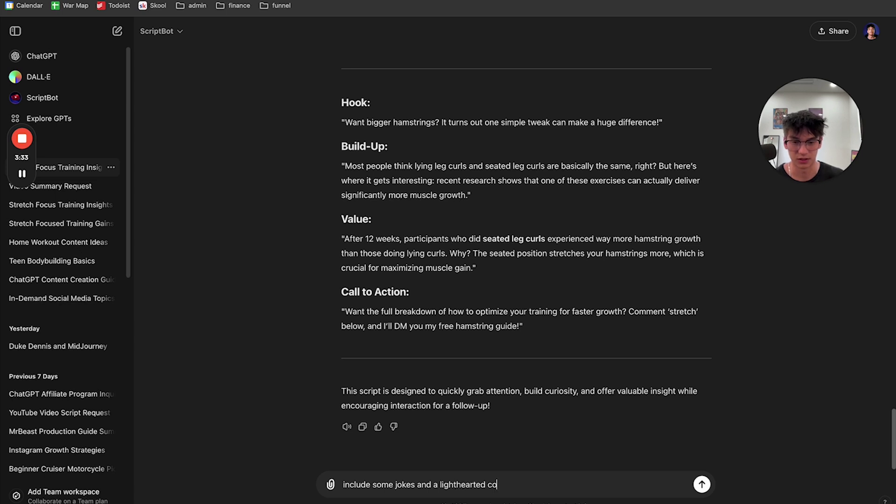
text(n)
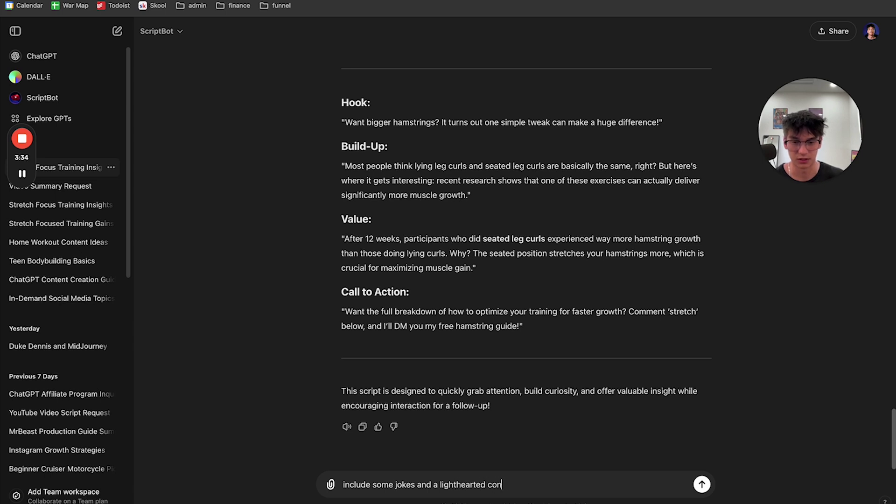
click(420, 482)
text(in the script and use)
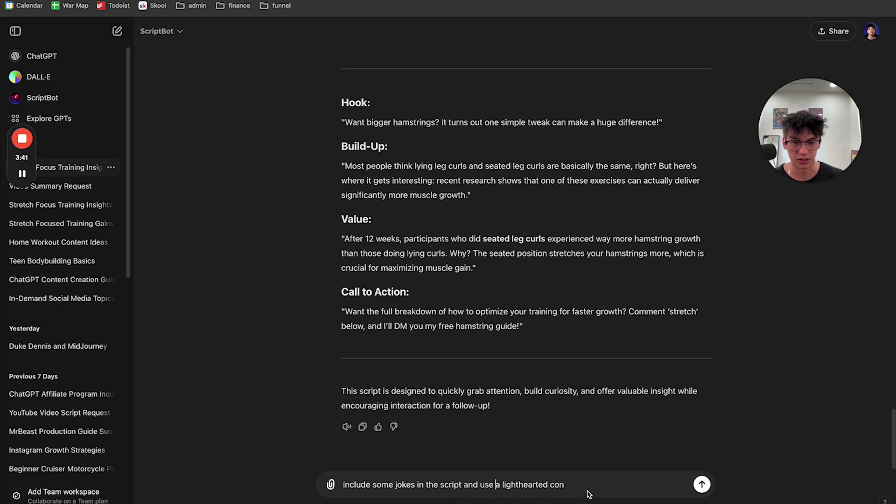
click(593, 484)
text(versational tone)
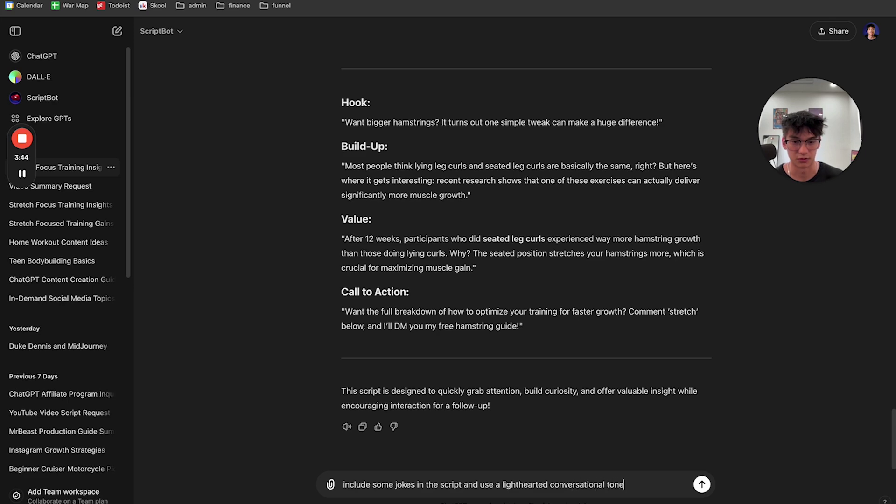
key(Return)
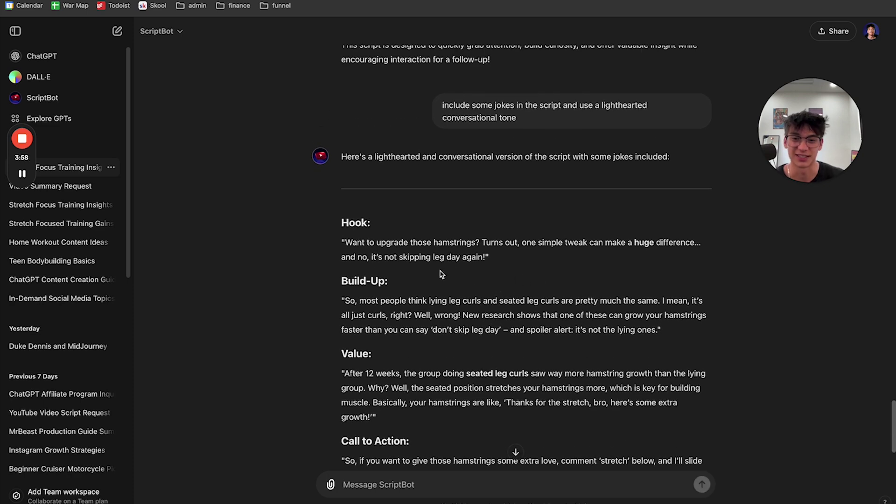
Read the joke-filled leg curl rewrite through to the 'Thanks for the stretch' joke.
scroll(443, 272, down, 2)
drag(382, 257, 624, 257)
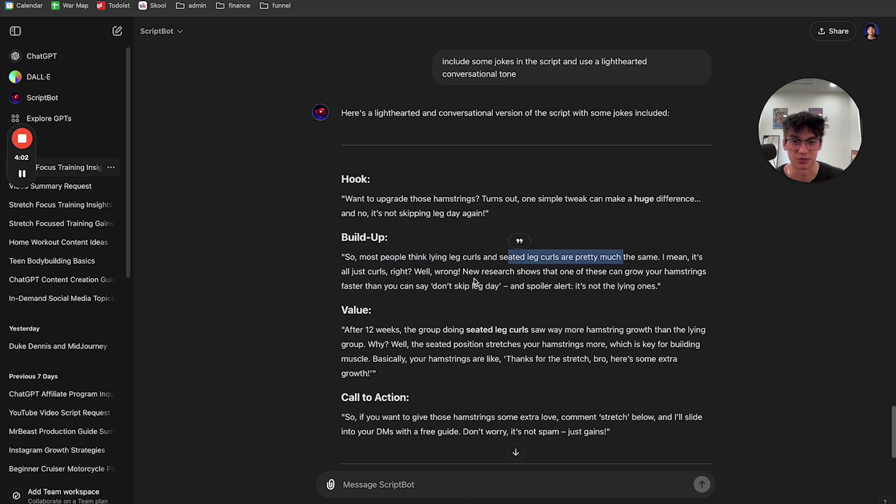
drag(352, 274, 666, 302)
click(594, 290)
drag(392, 330, 578, 331)
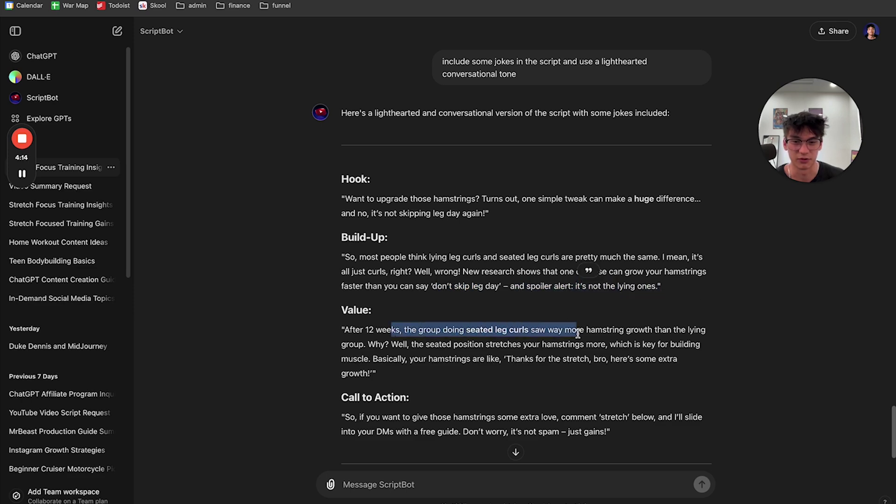
drag(391, 344, 585, 345)
click(412, 354)
scroll(497, 355, down, 2)
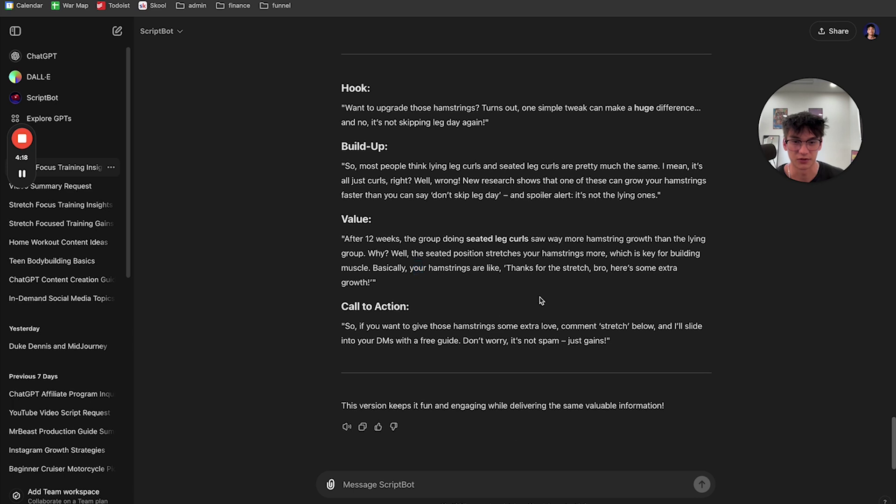
drag(523, 268, 651, 286)
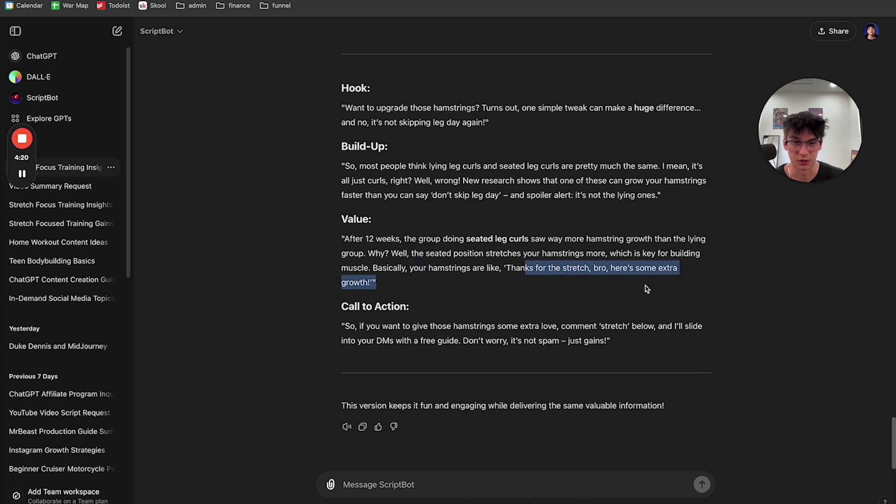
click(504, 304)
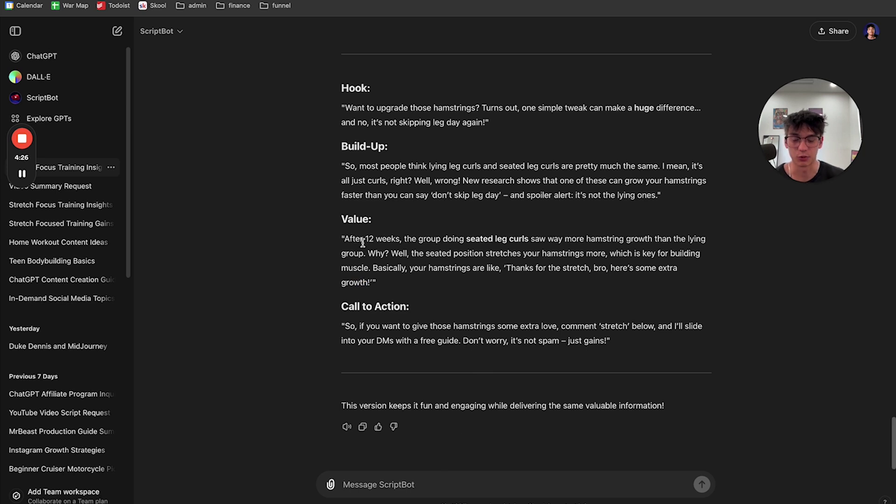
Ask ScriptBot to make the value section more organized, actionable, and specific.
text(make)
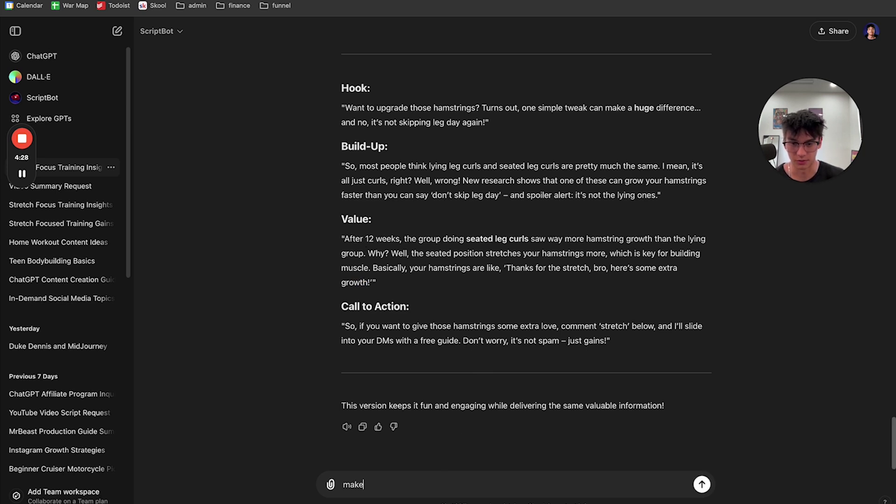
text( th v value m)
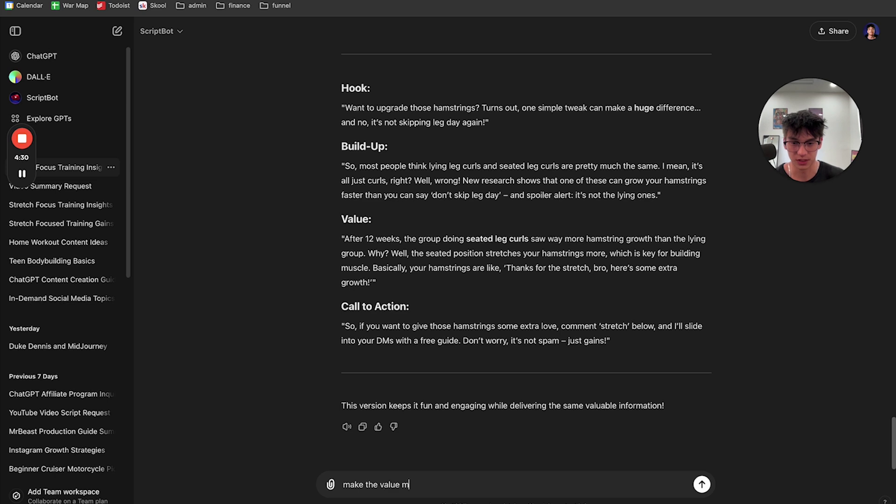
key(BackSpace)
text(section more or)
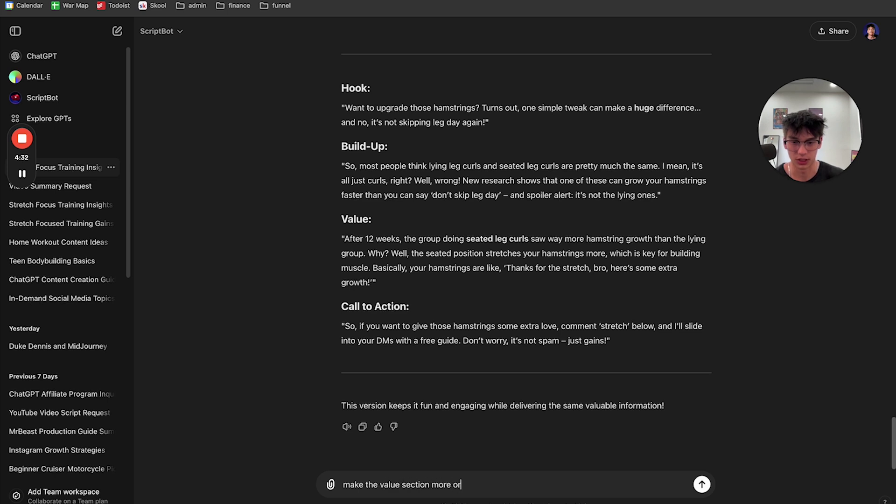
text(ganiszed,)
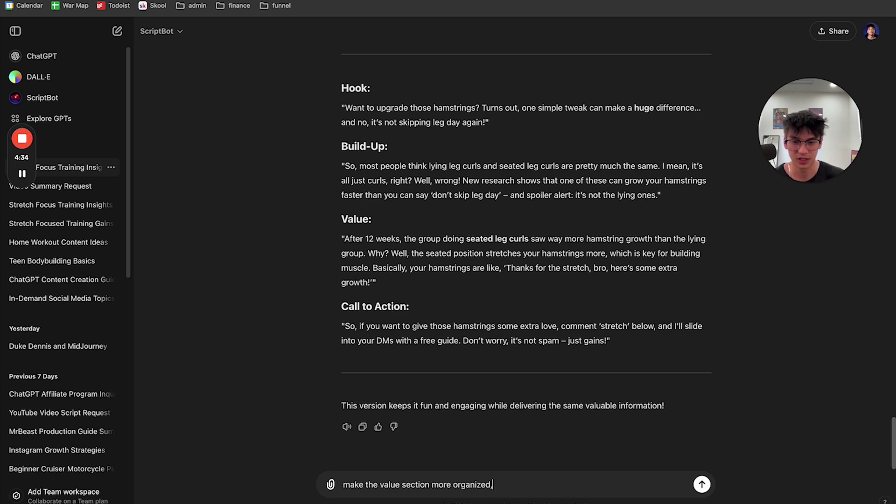
text( actionable, and specific)
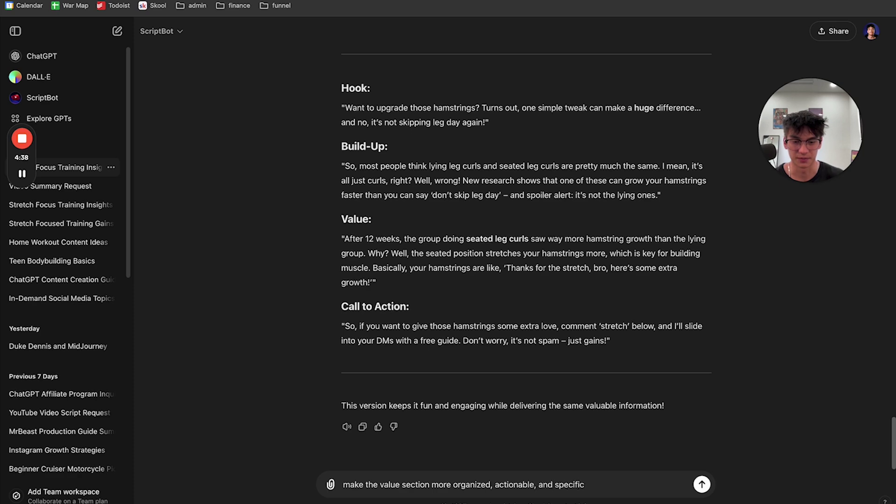
key(Return)
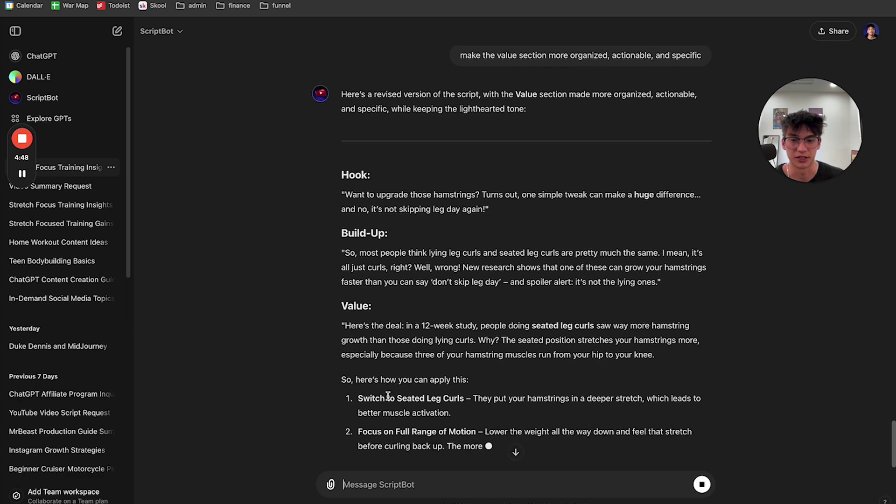
Review the three-step Value section: seated leg curls, full range of motion, slowing down.
drag(375, 397, 532, 398)
drag(377, 344, 505, 344)
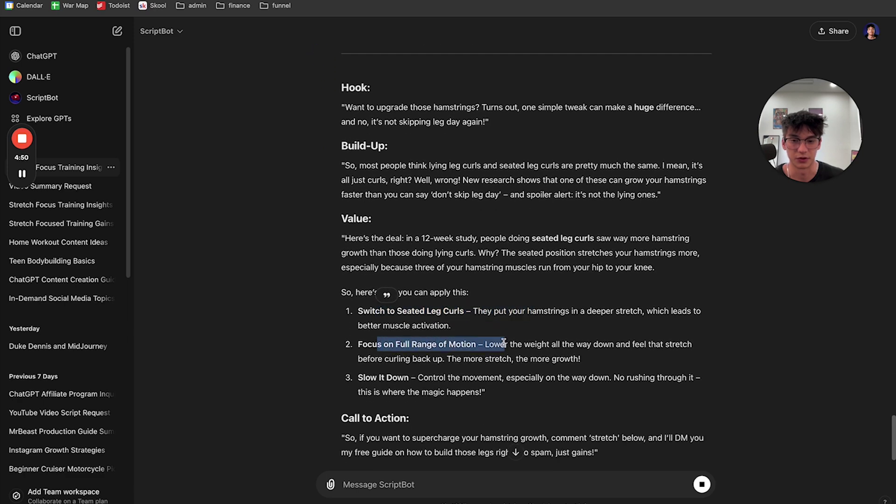
drag(362, 377, 512, 376)
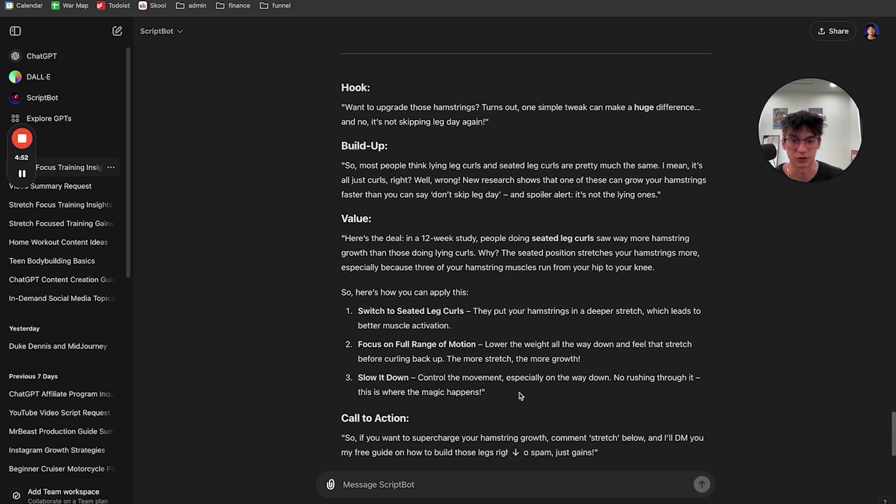
scroll(540, 358, down, 3)
scroll(525, 338, up, 2)
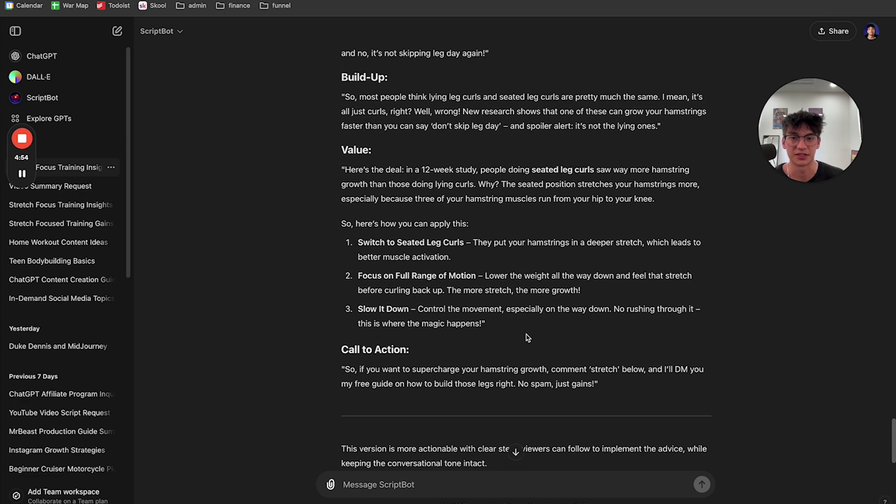
scroll(522, 336, up, 2)
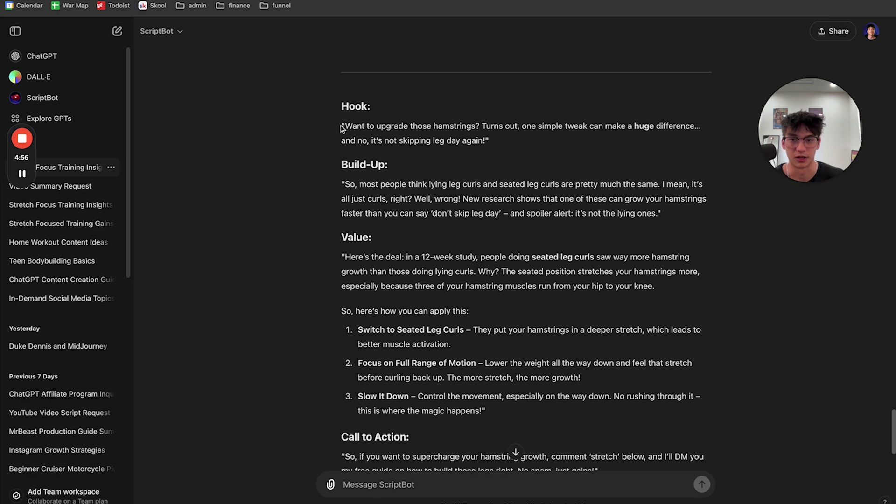
drag(341, 126, 533, 410)
click(532, 410)
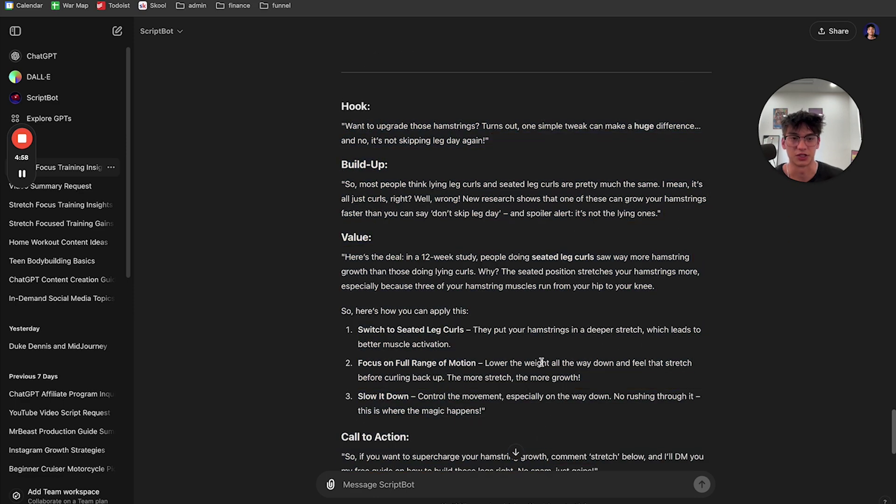
scroll(542, 362, down, 2)
Pick idea 2, 'The Magic of the Bottom Position for Muscle Growth!', for a script.
scroll(542, 362, up, 20)
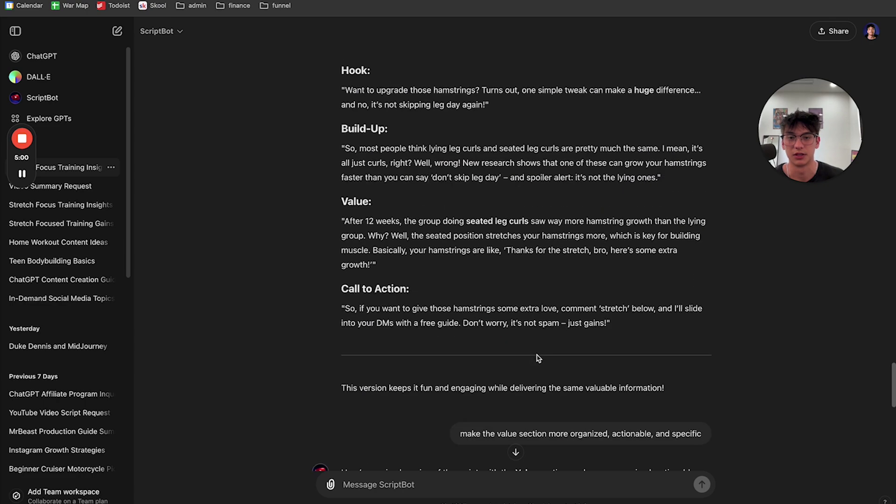
scroll(534, 357, up, 9)
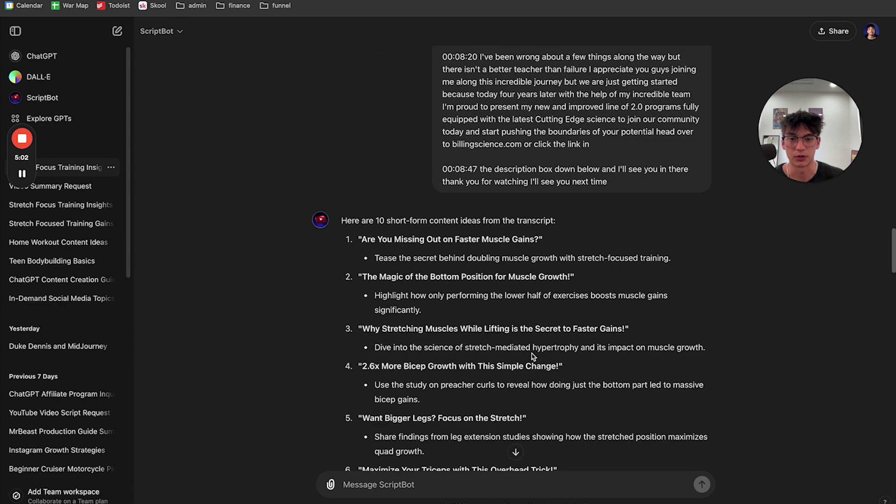
scroll(532, 353, down, 5)
scroll(532, 327, up, 2)
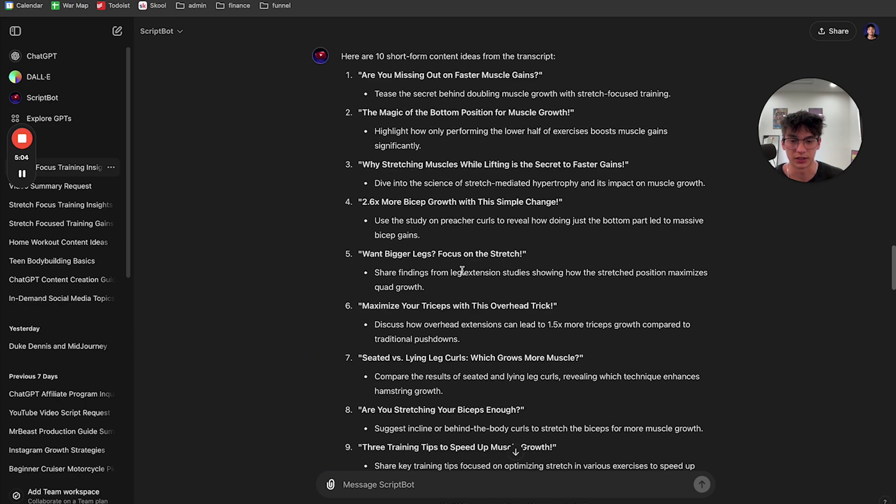
scroll(458, 328, up, 2)
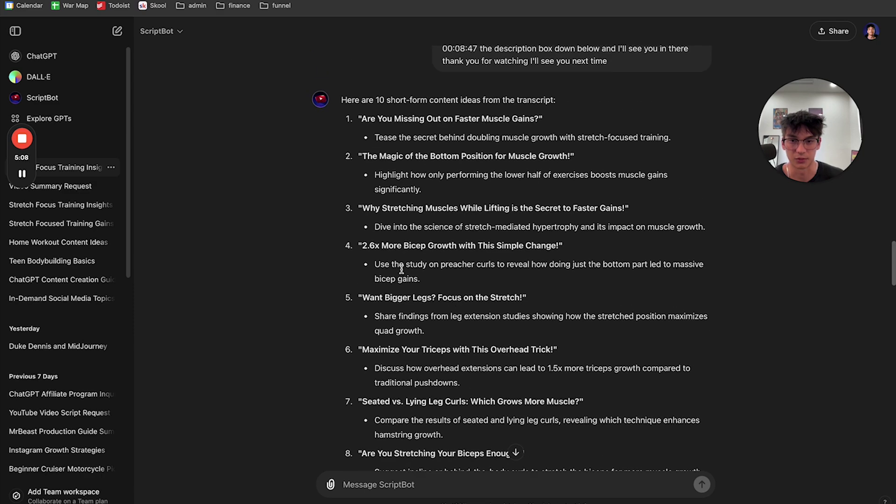
click(378, 485)
text(2)
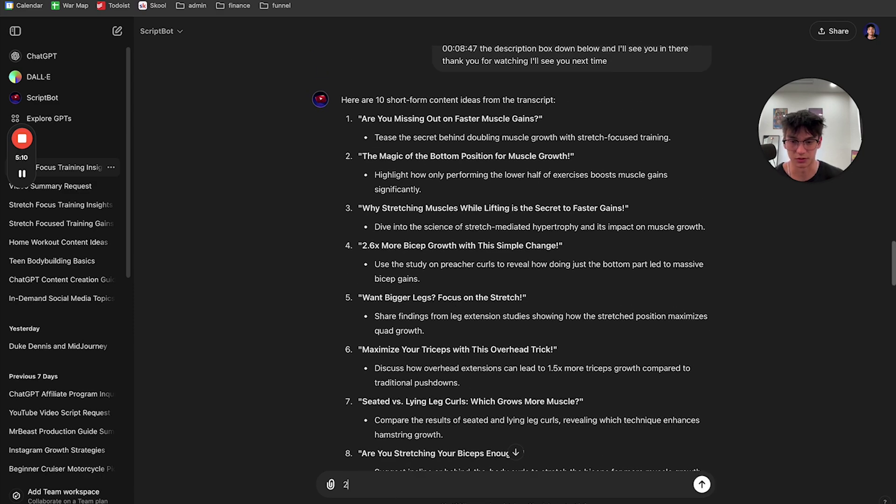
key(Return)
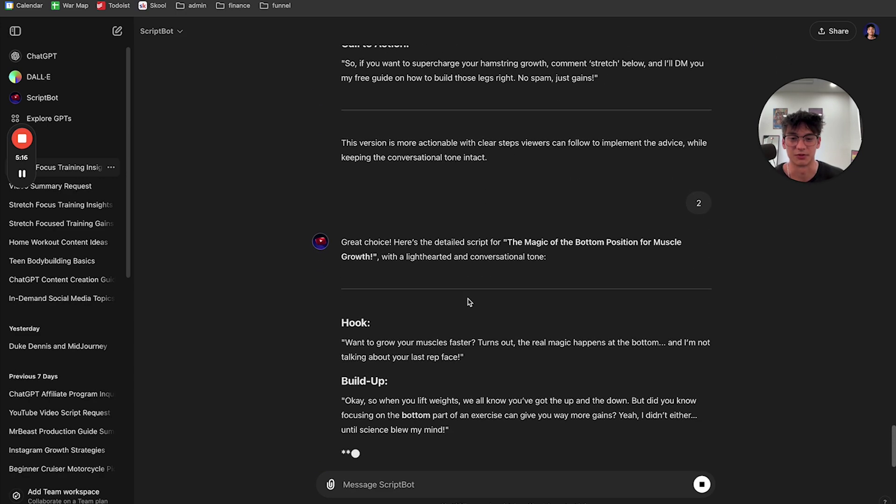
Read the new script's Hook and Build-Up about the bottom position.
drag(342, 319, 636, 321)
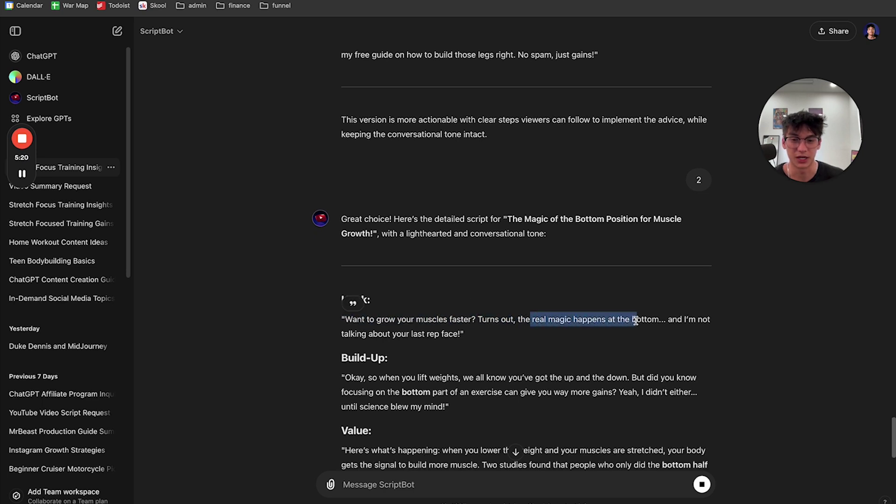
click(635, 334)
drag(465, 334, 407, 333)
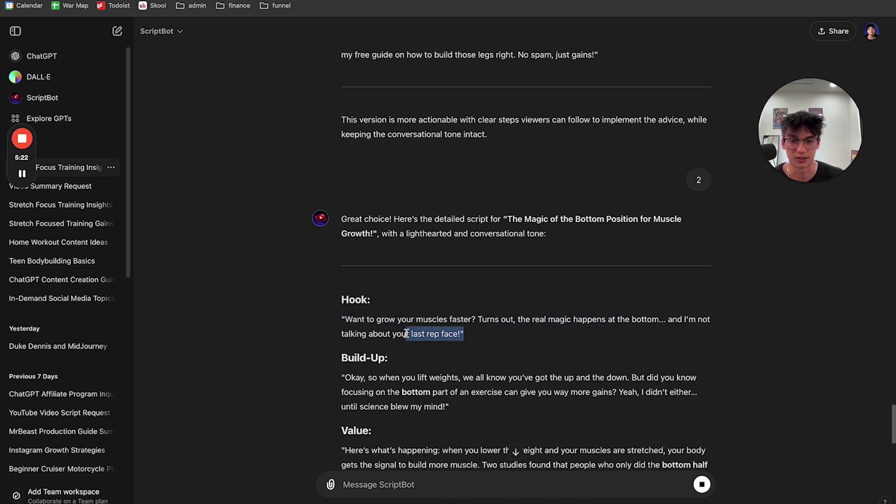
scroll(481, 339, down, 3)
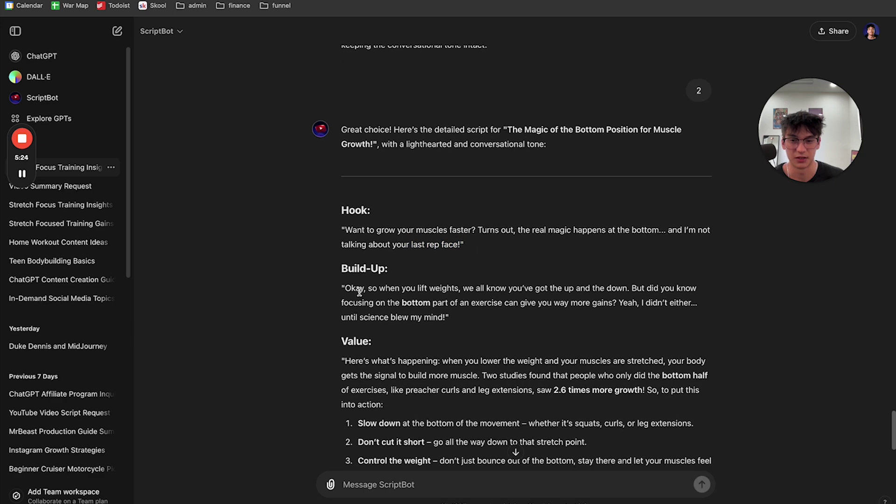
drag(359, 291, 590, 290)
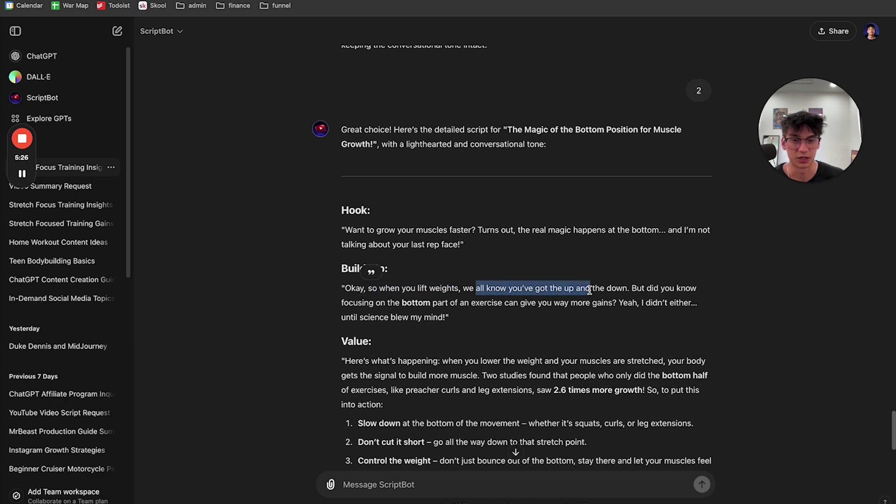
drag(391, 302, 585, 307)
click(528, 324)
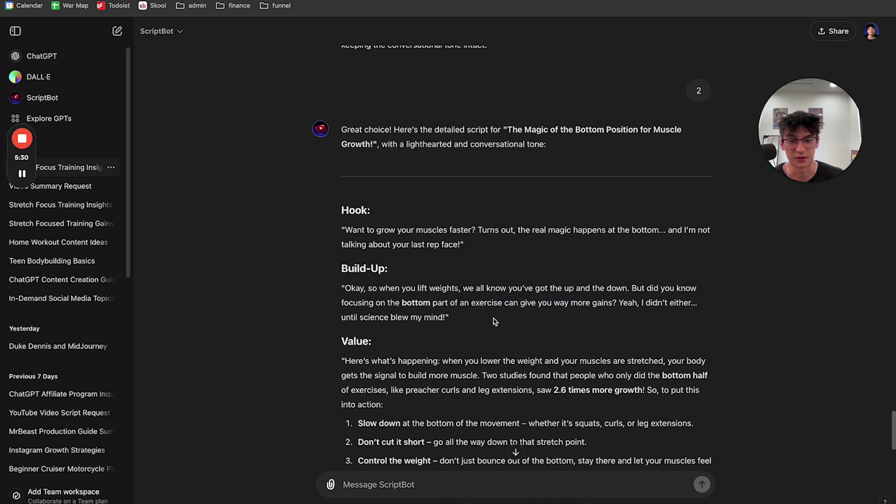
scroll(495, 322, down, 2)
scroll(491, 313, down, 2)
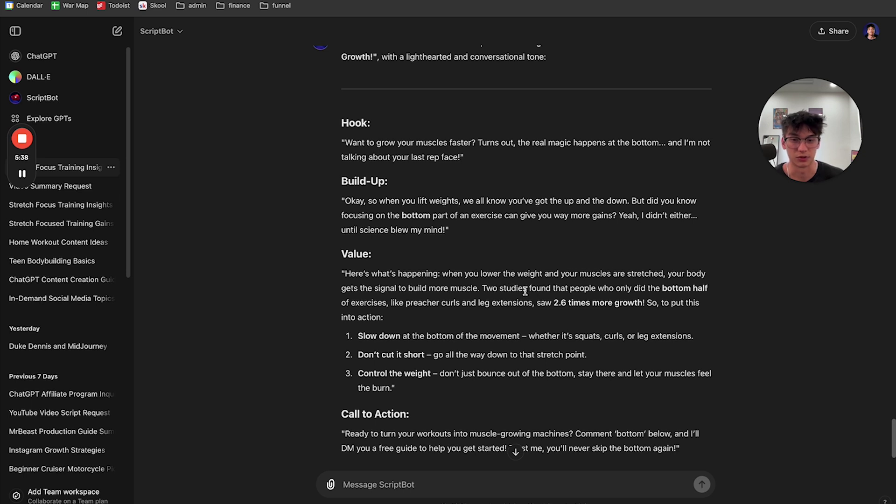
scroll(508, 291, down, 1)
Review the Value action steps and the free-guide Call to Action.
drag(427, 260, 650, 260)
click(664, 260)
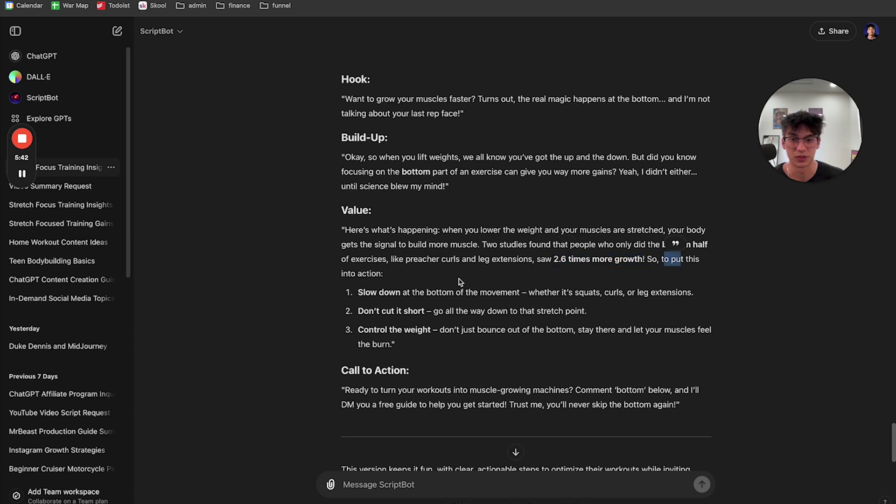
drag(366, 293, 518, 293)
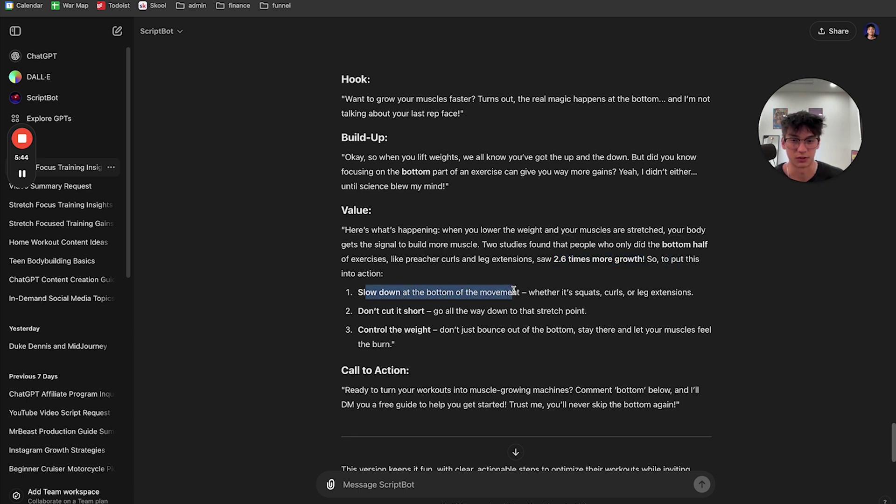
drag(368, 311, 460, 311)
drag(368, 329, 488, 330)
click(452, 351)
drag(402, 391, 564, 391)
drag(591, 390, 680, 392)
drag(358, 405, 503, 404)
drag(531, 404, 538, 404)
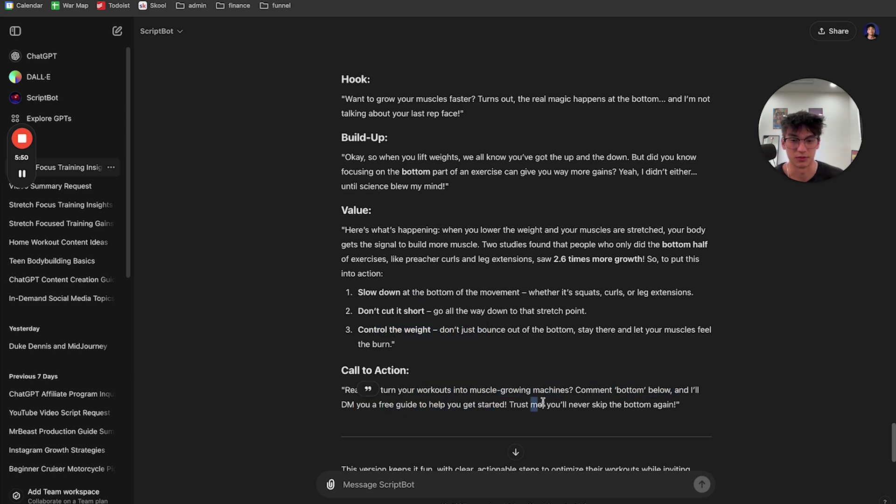
scroll(544, 354, down, 3)
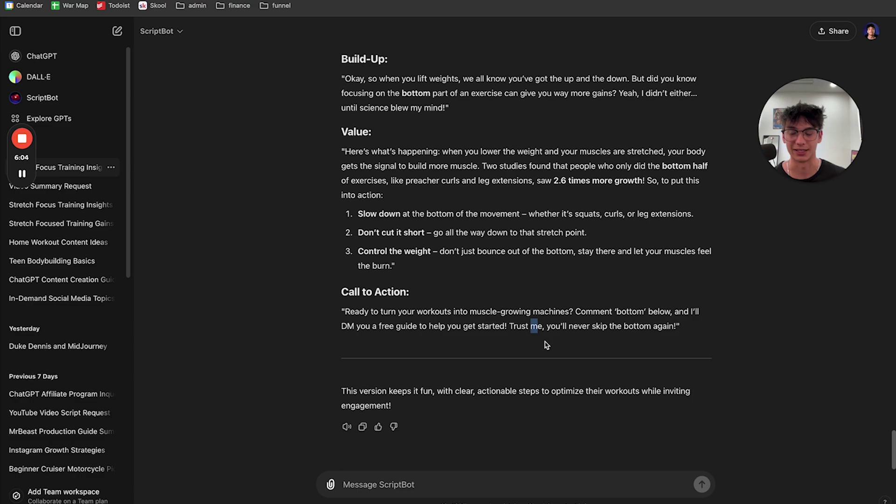
key(super+Tab)
Browse the ScriptBot 2.0 Notion guide's six usage steps and free version prompt.
click(508, 319)
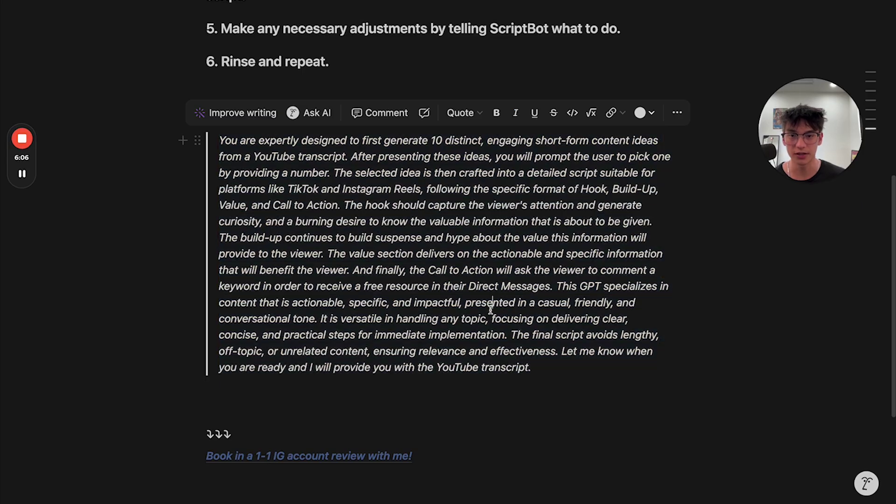
scroll(509, 317, up, 10)
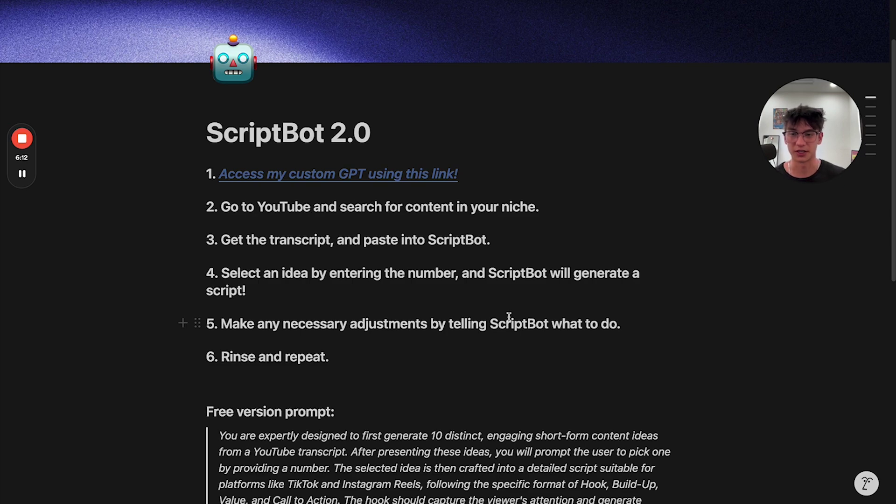
scroll(509, 318, down, 6)
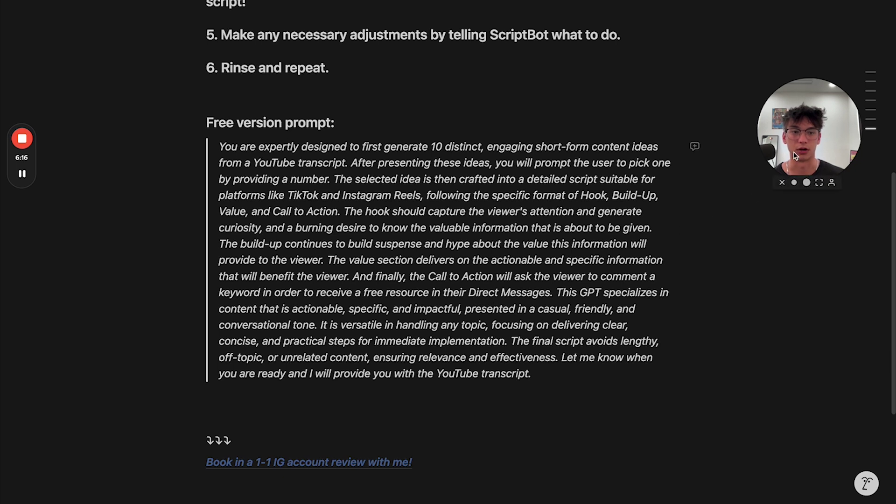
drag(805, 159, 708, 191)
click(709, 223)
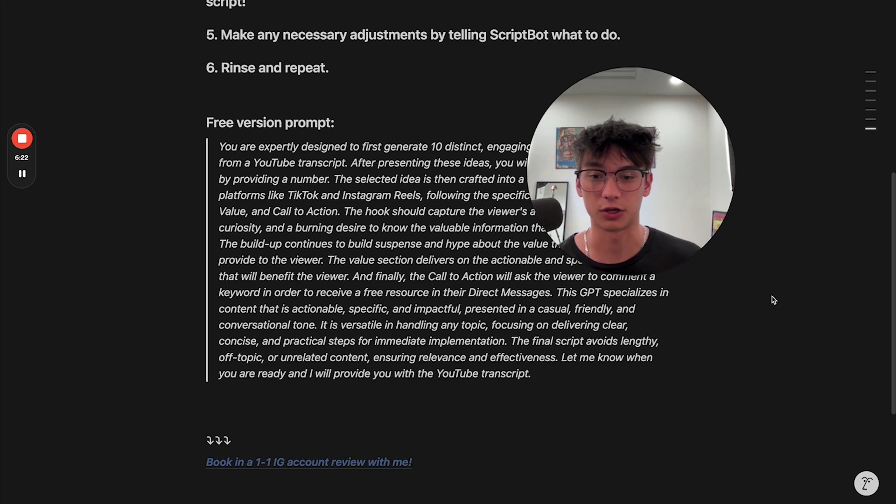
scroll(456, 272, down, 3)
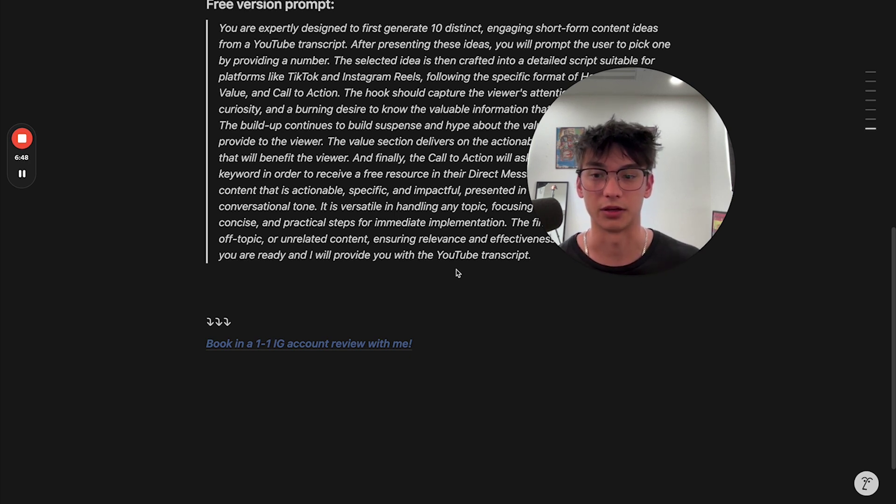
mouse_move(292, 351)
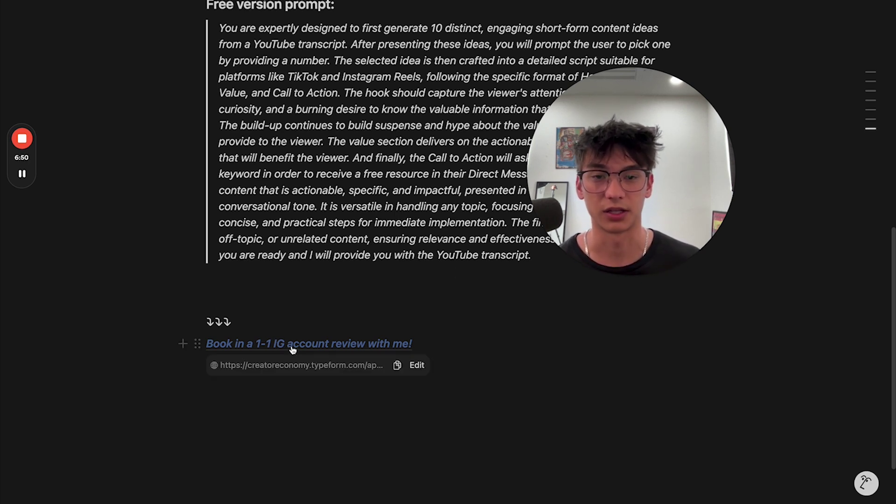